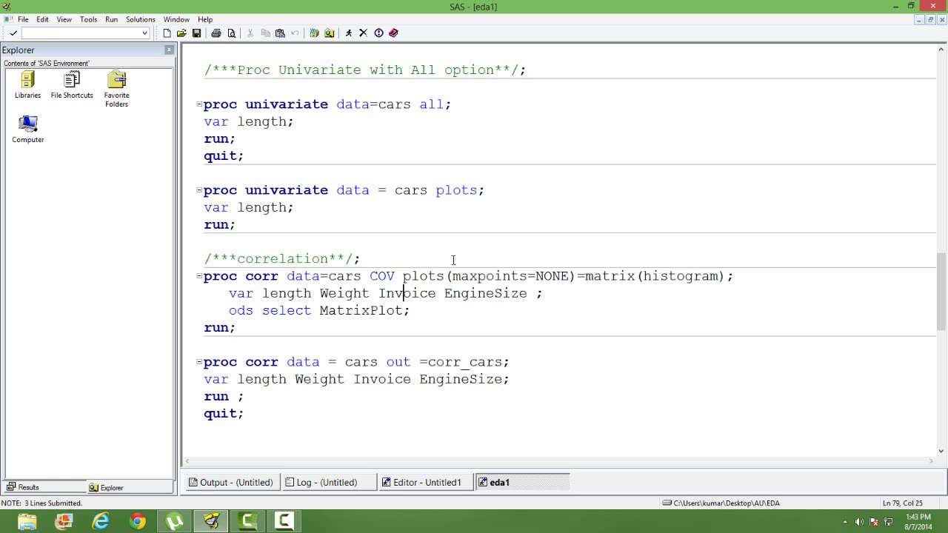
Open the Cars table from the Work library to inspect its columns and rows, and close it again
double_click(28, 82)
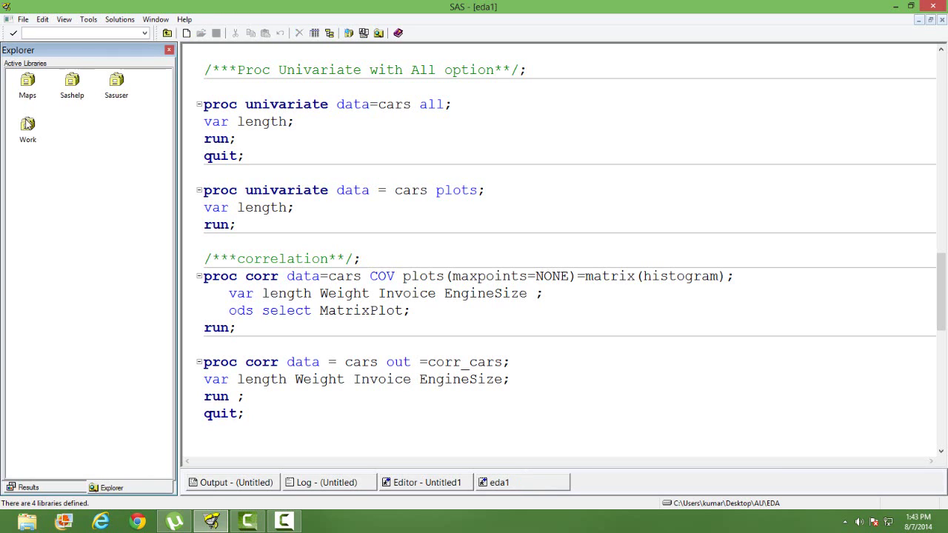
double_click(27, 118)
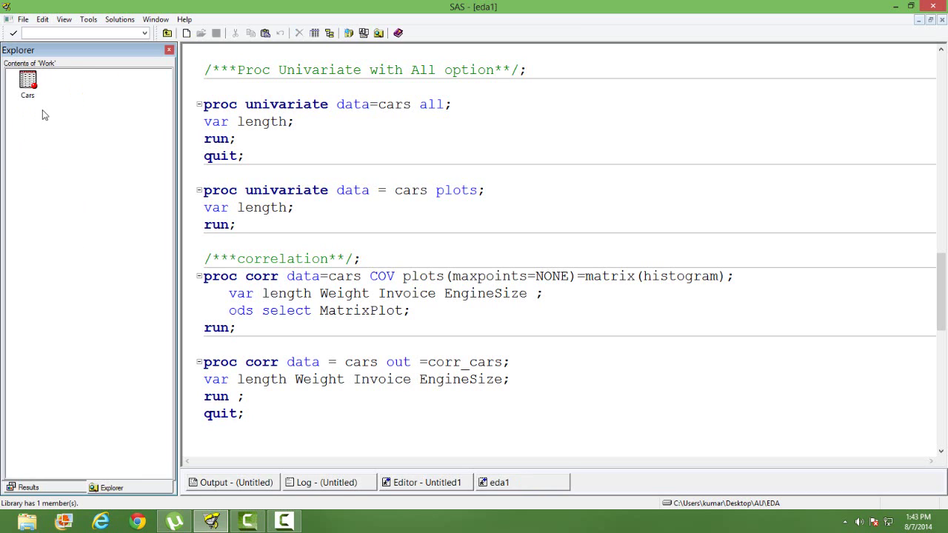
click(28, 81)
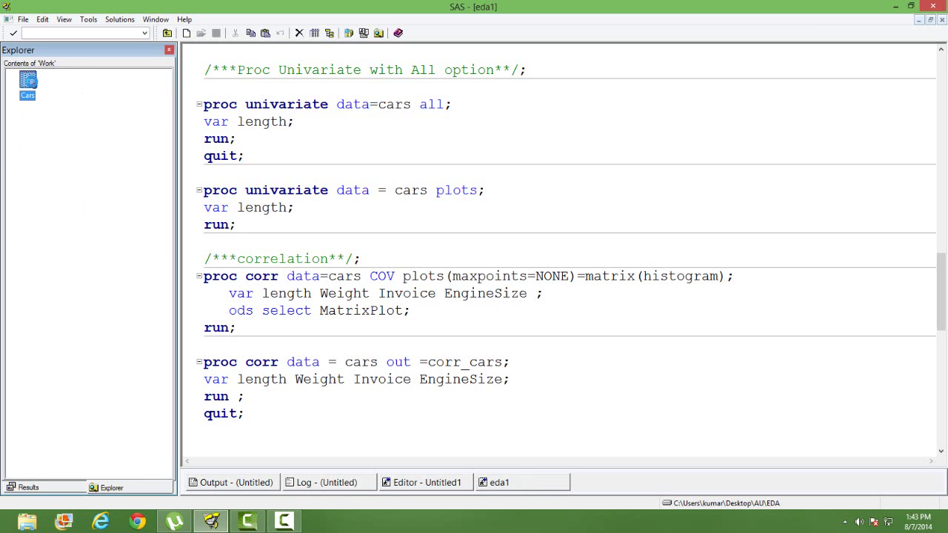
double_click(28, 82)
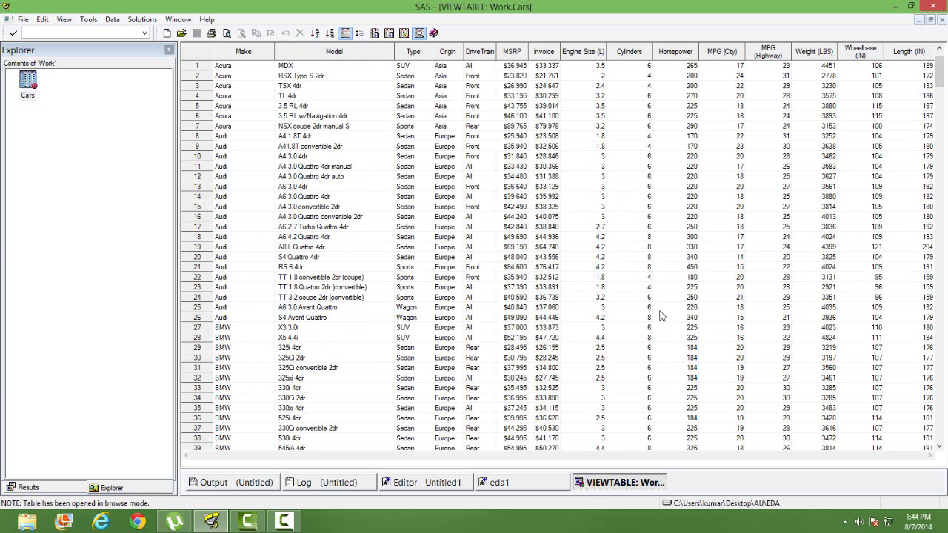
right_click(624, 483)
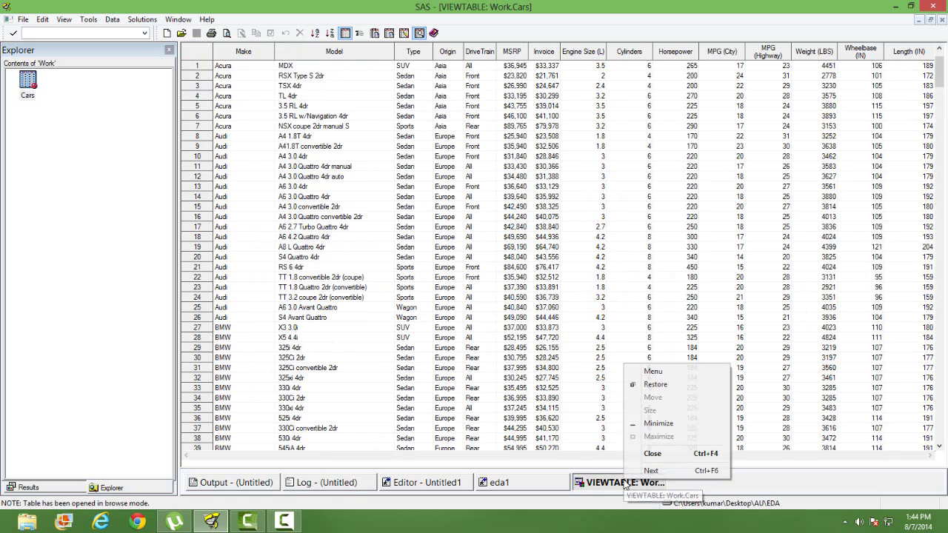
click(656, 456)
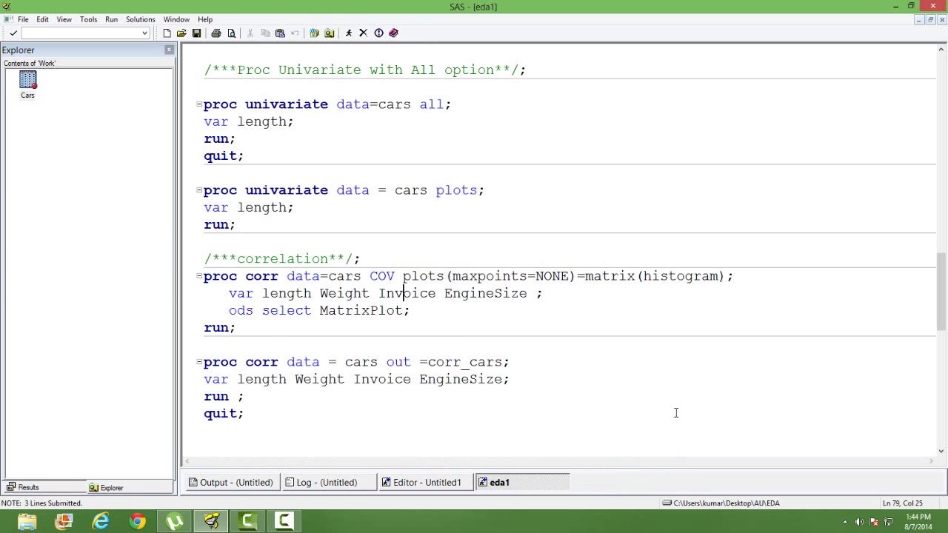
Run only the PROC UNIVARIATE block that uses the all option on the length variable of cars
click(460, 341)
click(265, 157)
click(420, 105)
click(240, 167)
click(264, 162)
shift+click(208, 90)
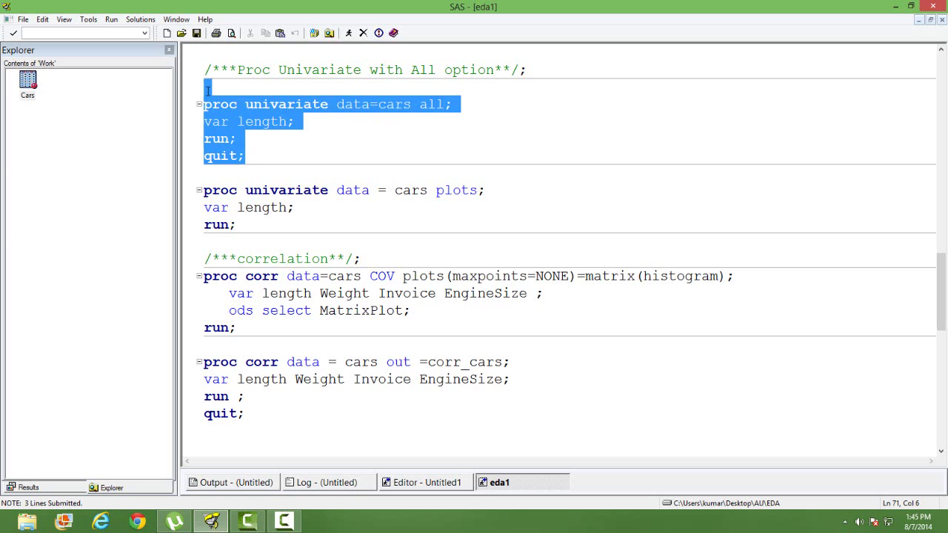
click(348, 33)
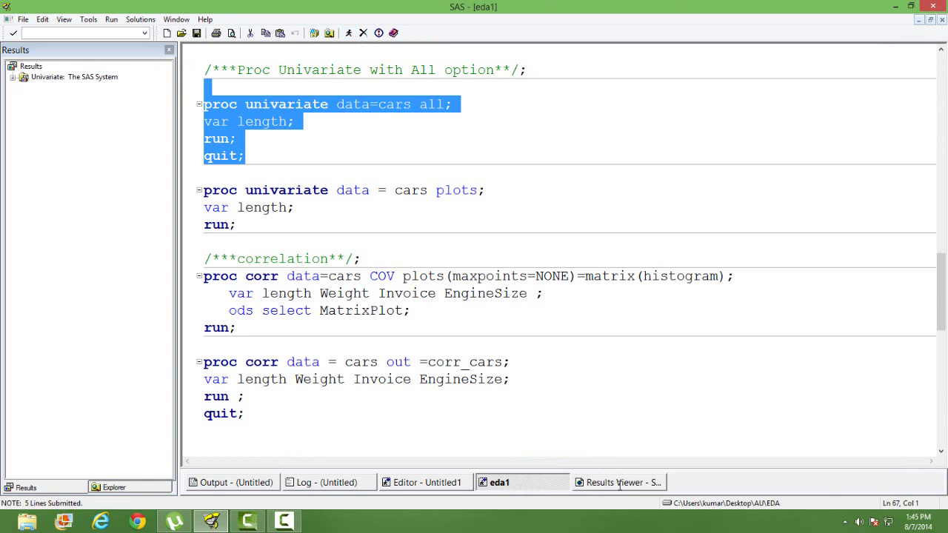
Examine the univariate results for Length, from moments and confidence limits through normality tests, trimmed and Winsorized means, and robust scale measures
click(597, 482)
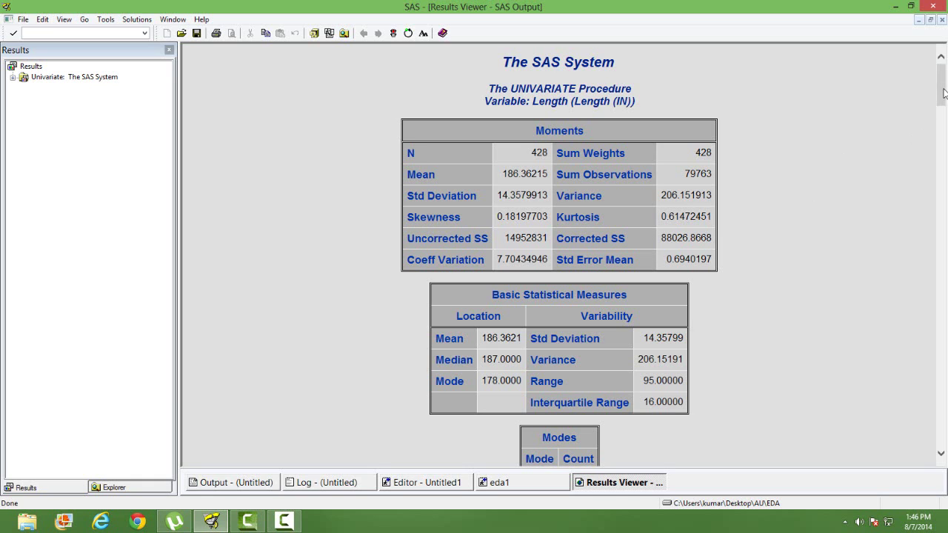
drag(943, 92, 943, 113)
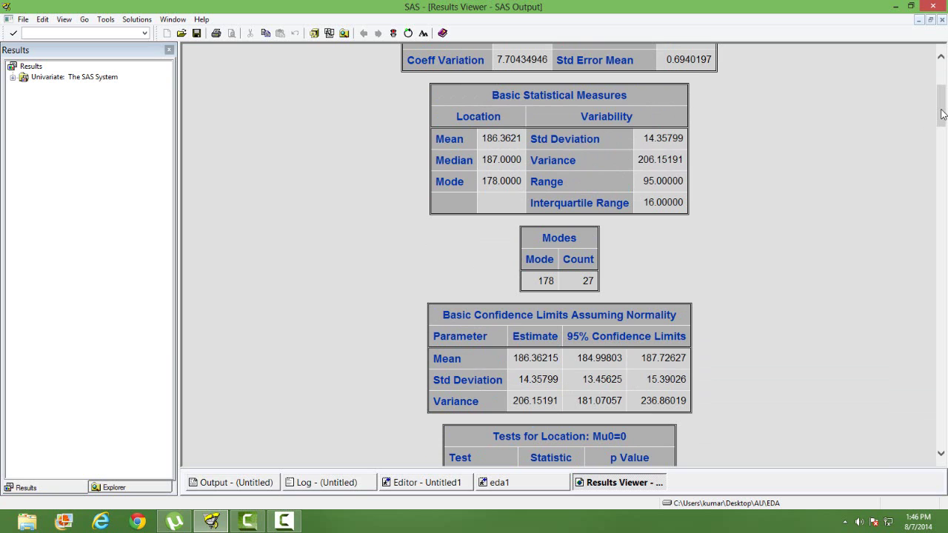
drag(943, 114, 943, 113)
drag(942, 120, 936, 160)
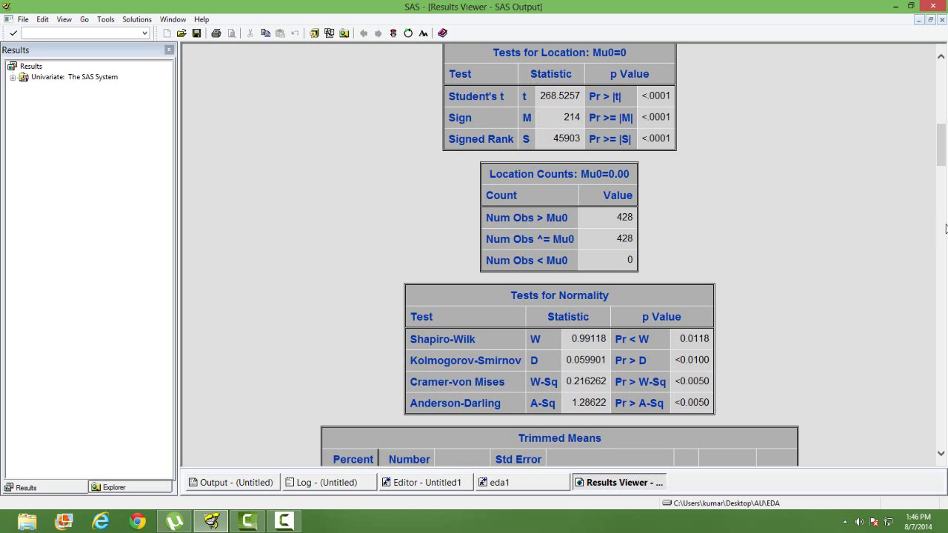
scroll(942, 162, down, 3)
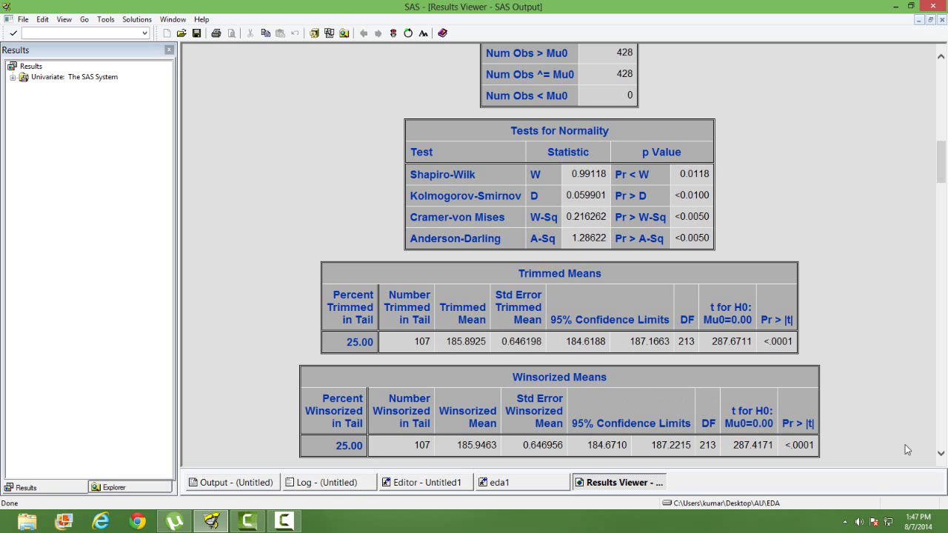
scroll(941, 459, down, 2)
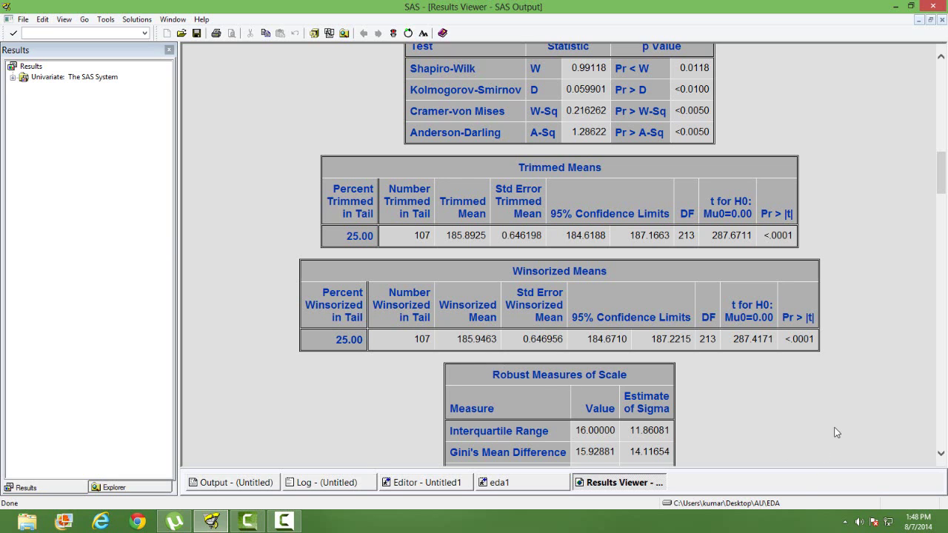
drag(942, 455, 942, 456)
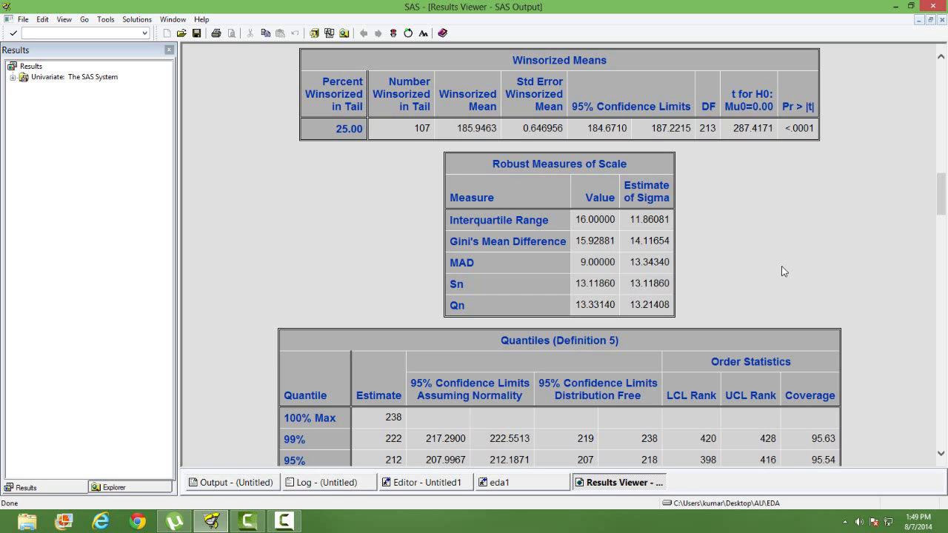
Examine the quantiles, extreme observations and values, frequency counts, histogram, boxplot and normal probability plot for Length
scroll(784, 271, down, 4)
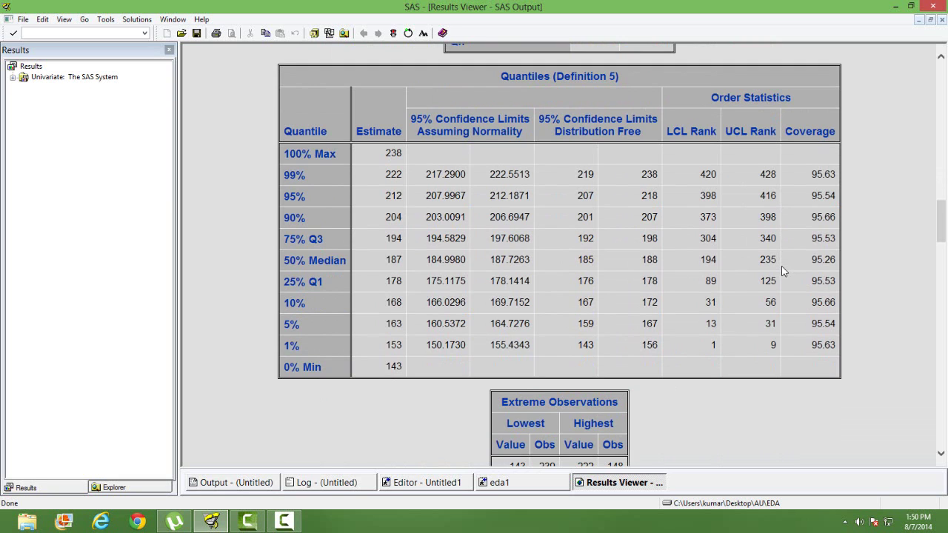
scroll(782, 268, down, 5)
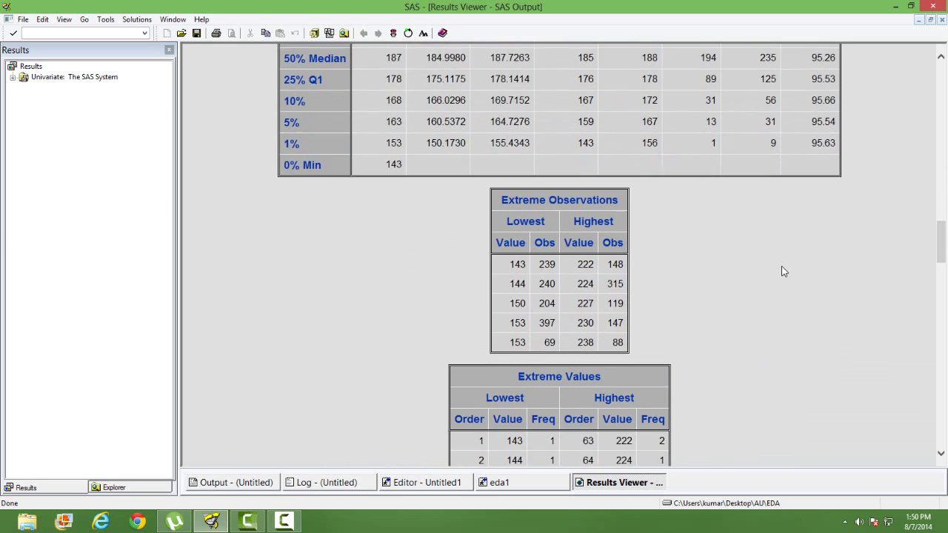
scroll(783, 271, down, 1)
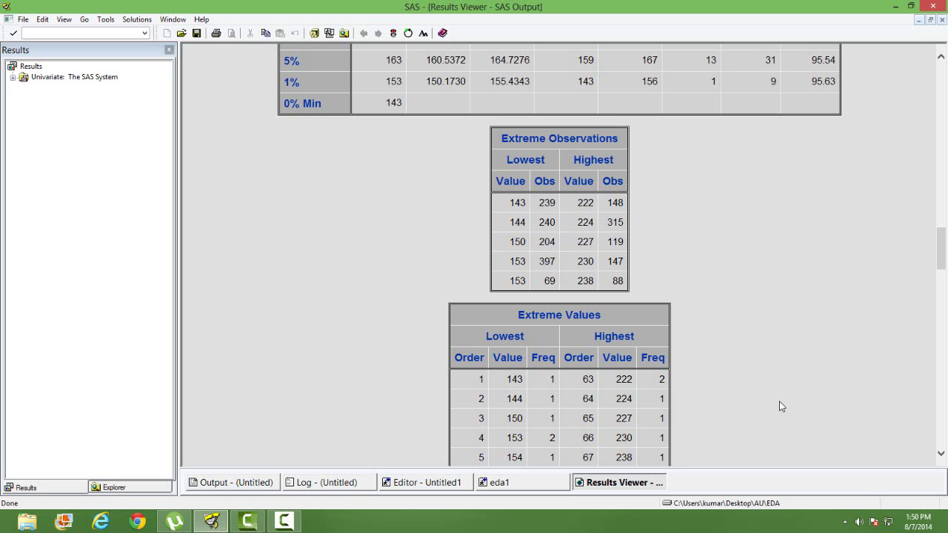
scroll(779, 406, down, 1)
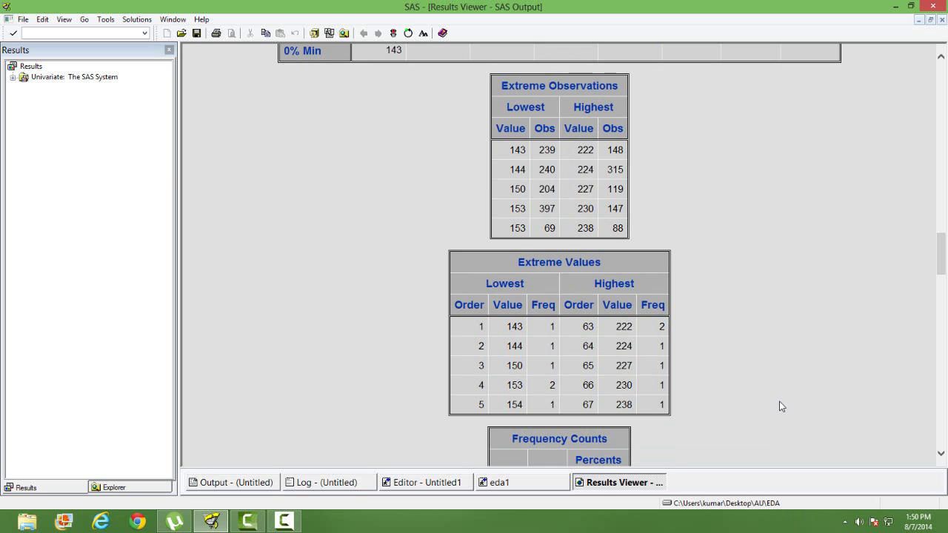
scroll(781, 406, down, 1)
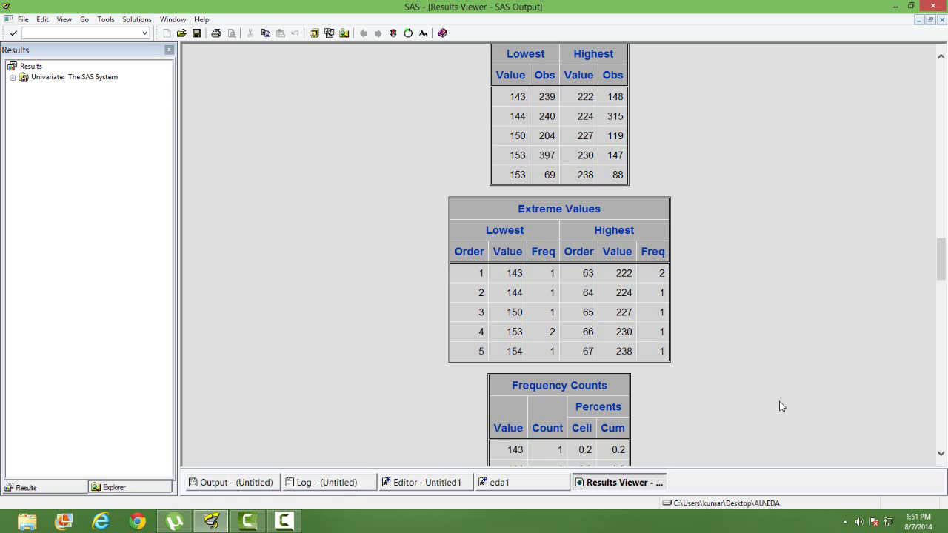
scroll(779, 402, down, 5)
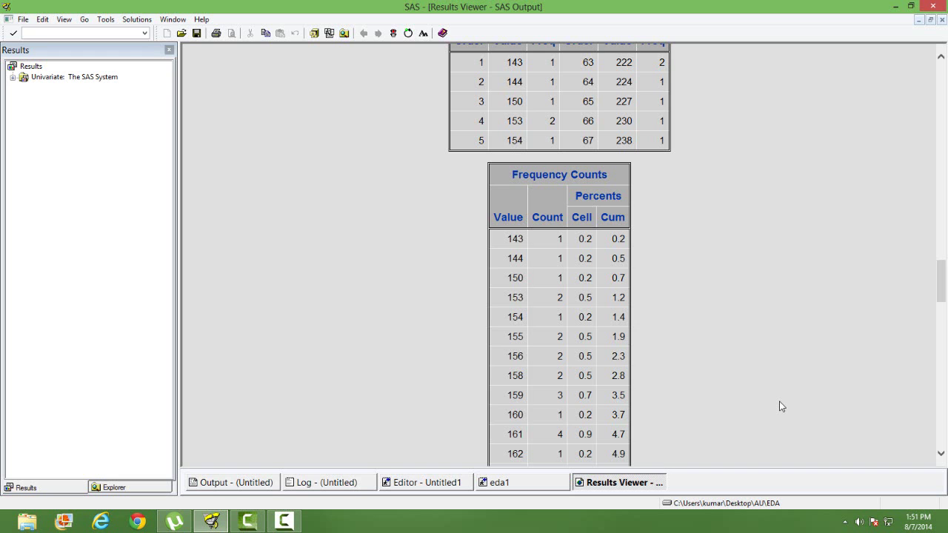
scroll(780, 402, down, 15)
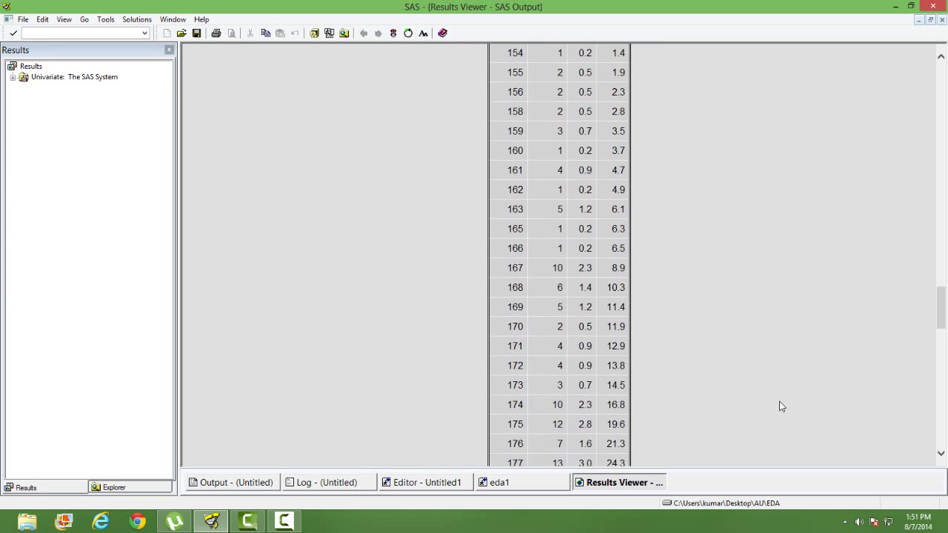
scroll(779, 401, down, 10)
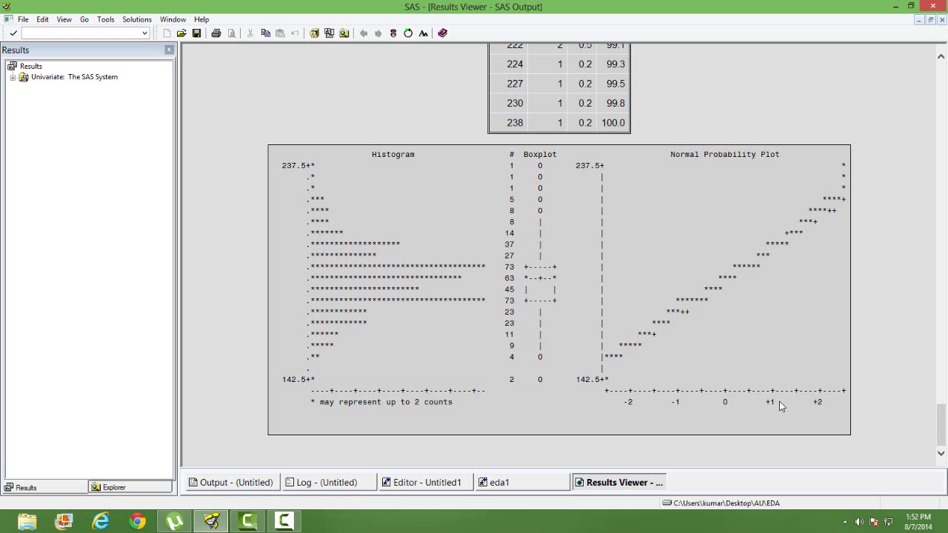
key(super+c)
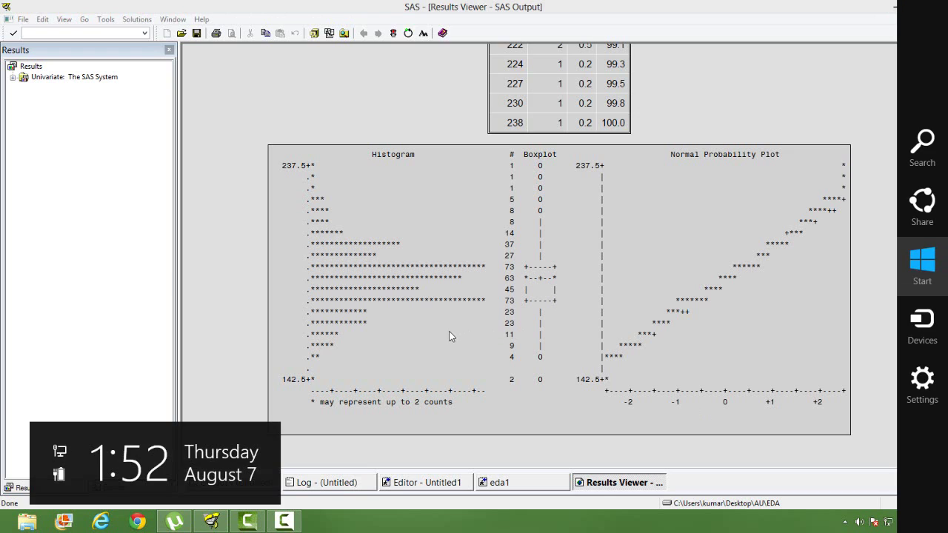
key(Escape)
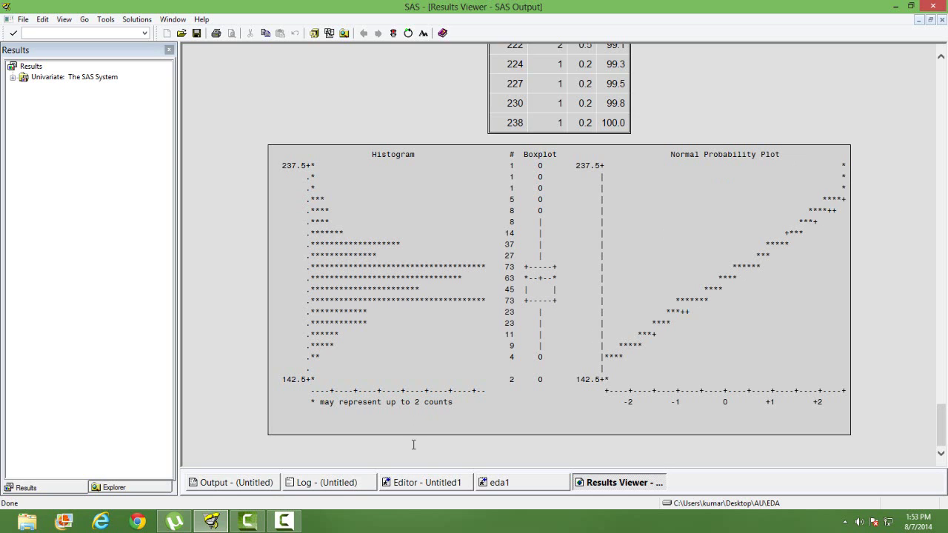
Run only the PROC UNIVARIATE block in eda1 that uses the plots option on the length variable of cars
click(502, 487)
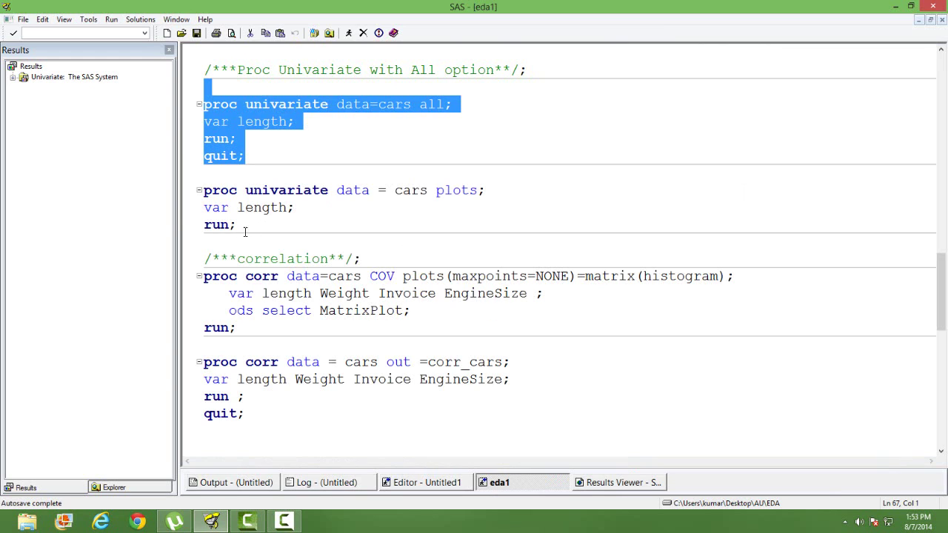
click(245, 230)
click(452, 213)
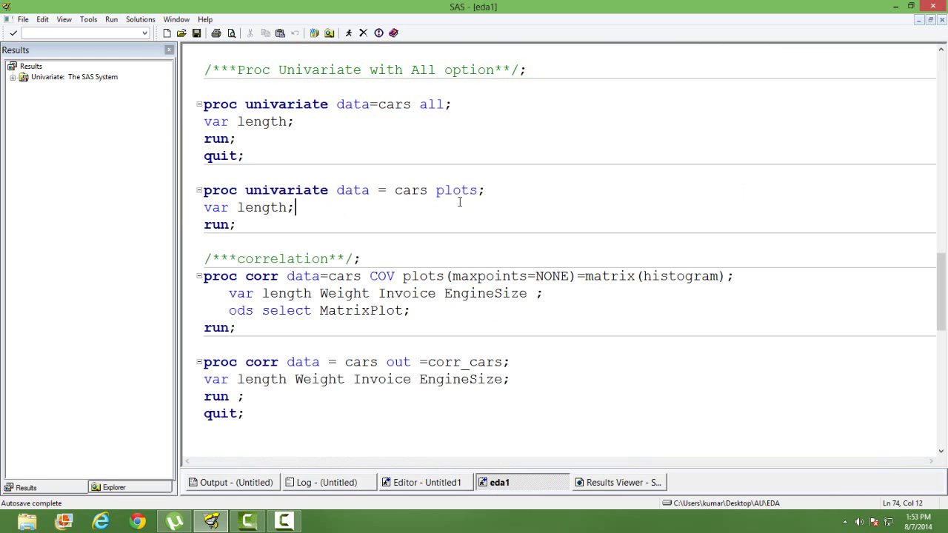
click(293, 221)
key(shift+Up)
key(shift+Up)
key(shift+Up)
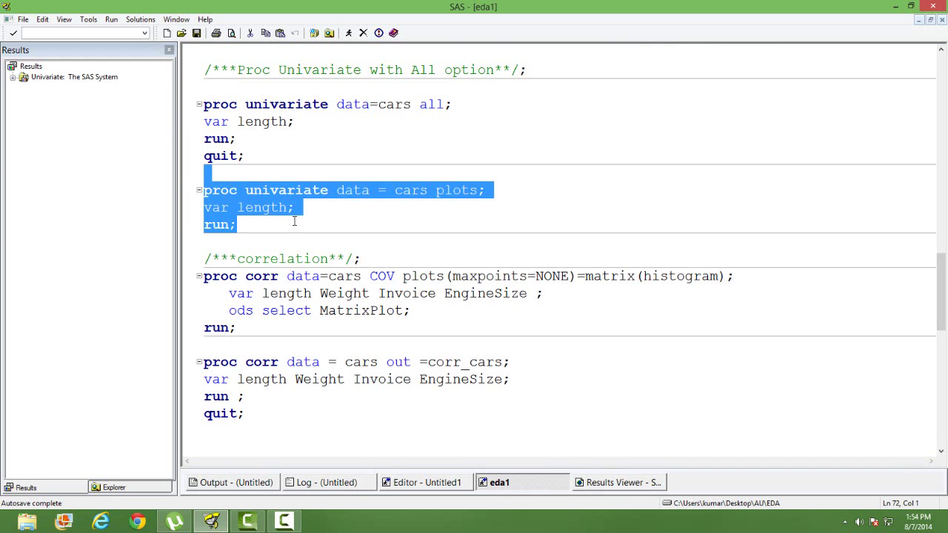
click(349, 33)
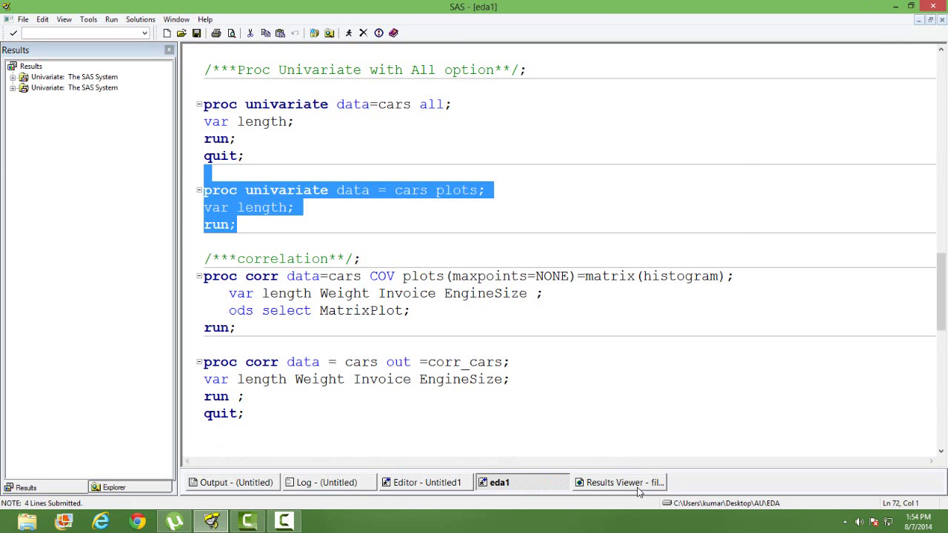
Review the new univariate output down to its histogram, boxplot and normal probability plot
click(637, 486)
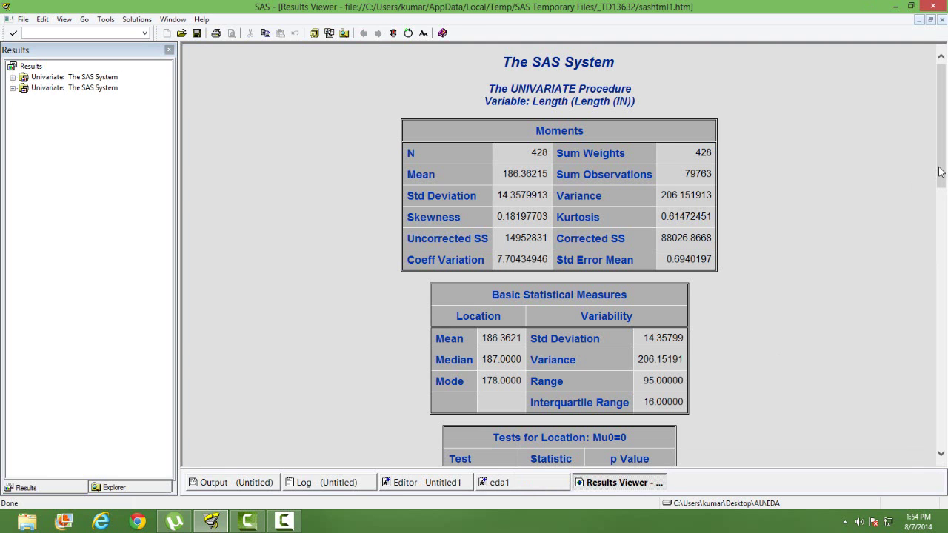
drag(939, 172, 890, 441)
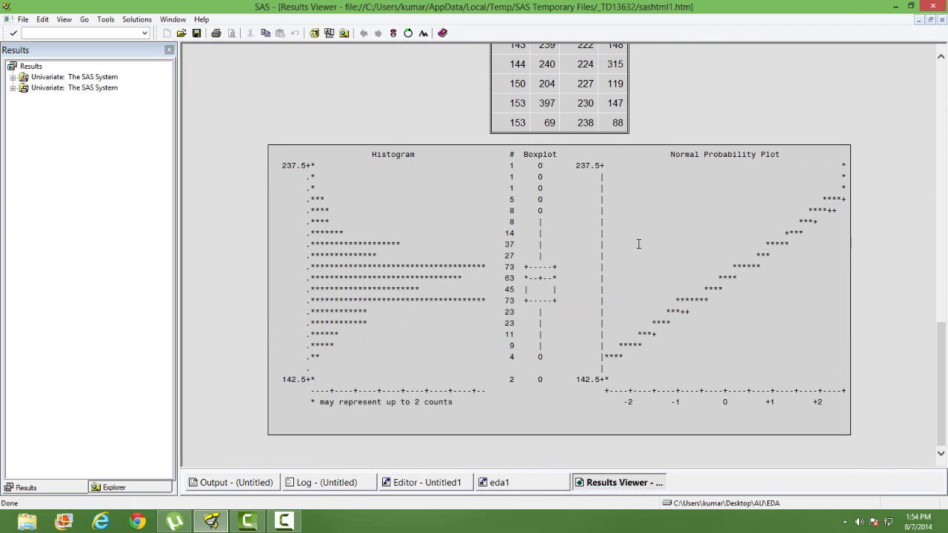
drag(944, 330, 933, 433)
Return to the eda1 program and place the cursor around the first PROC CORR block in the correlation section
click(527, 484)
click(345, 311)
key(super+c)
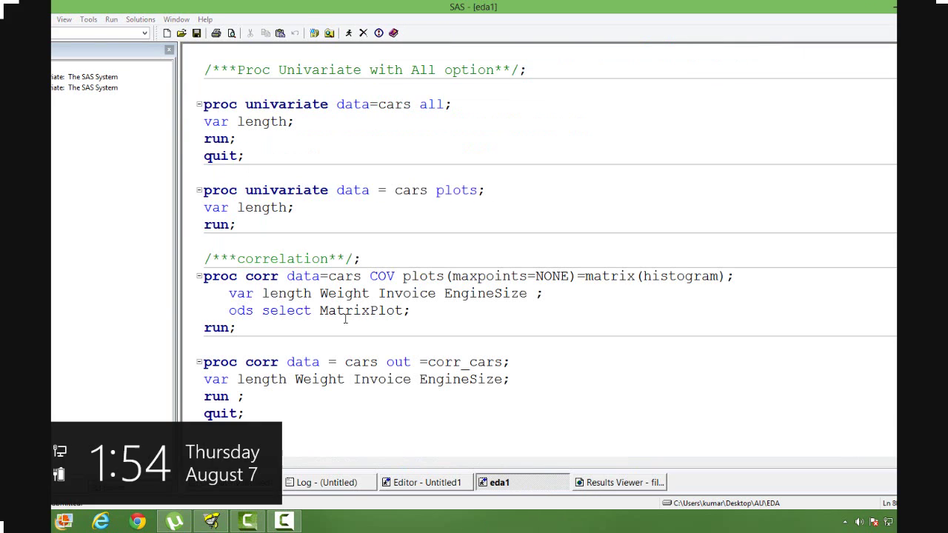
click(330, 239)
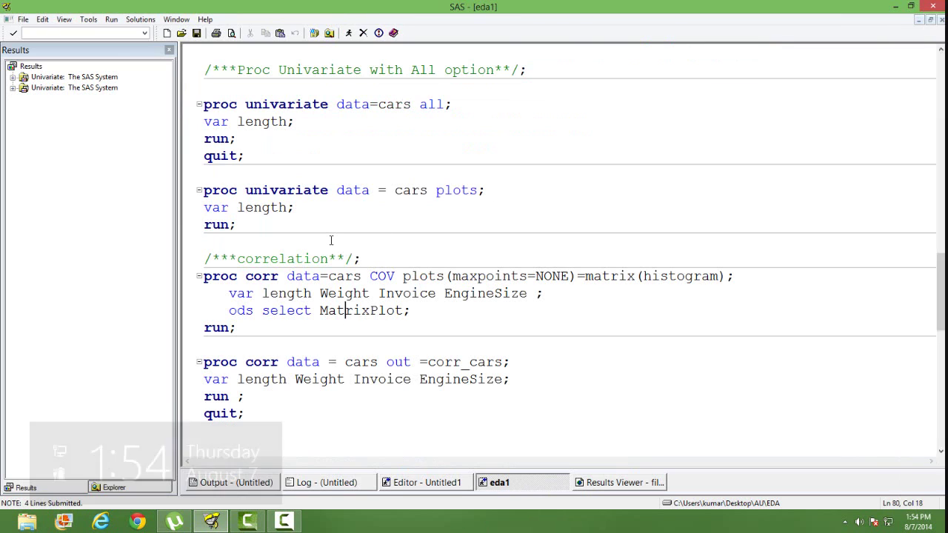
click(331, 240)
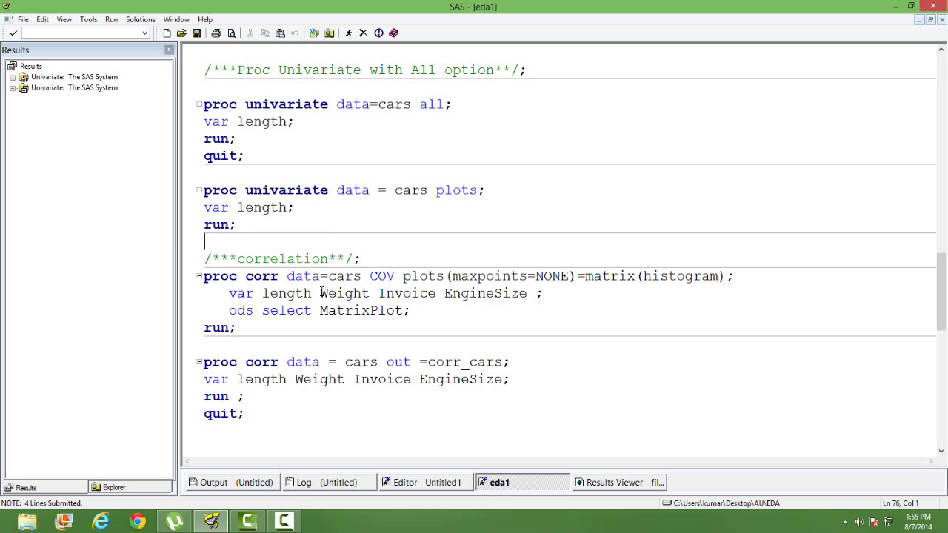
click(279, 344)
Examine the first PROC CORR block in eda1 from its COV and plots options down to its run statement
click(369, 276)
key(shift+Down)
key(shift+Down)
key(shift+Down)
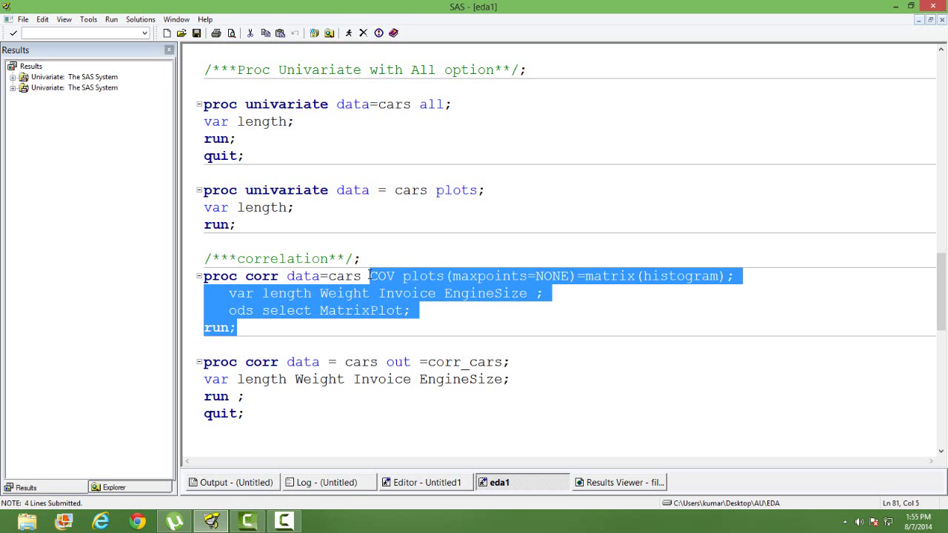
key(shift+Up)
key(shift+Right)
key(shift+Right)
key(shift+Right)
key(shift+Right)
key(shift+Right)
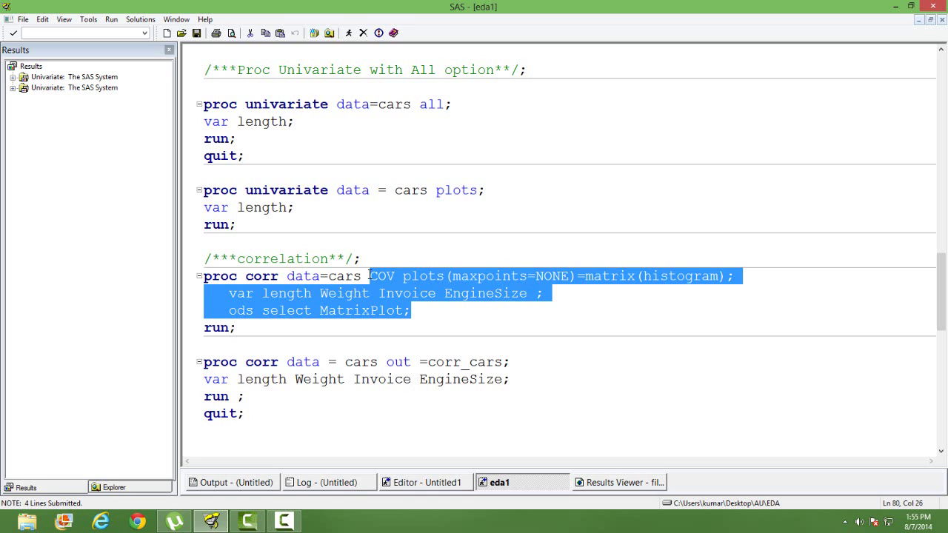
click(435, 323)
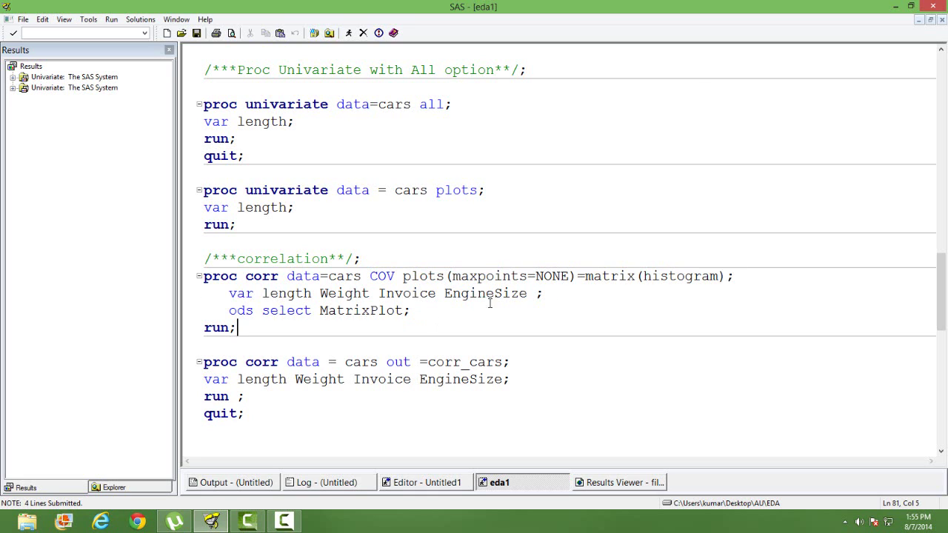
Highlight in turn the var statement, the ods select MatrixPlot statement and the COV plots options of the first PROC CORR block
click(546, 293)
drag(545, 293, 229, 293)
click(459, 345)
click(417, 314)
drag(228, 310, 411, 310)
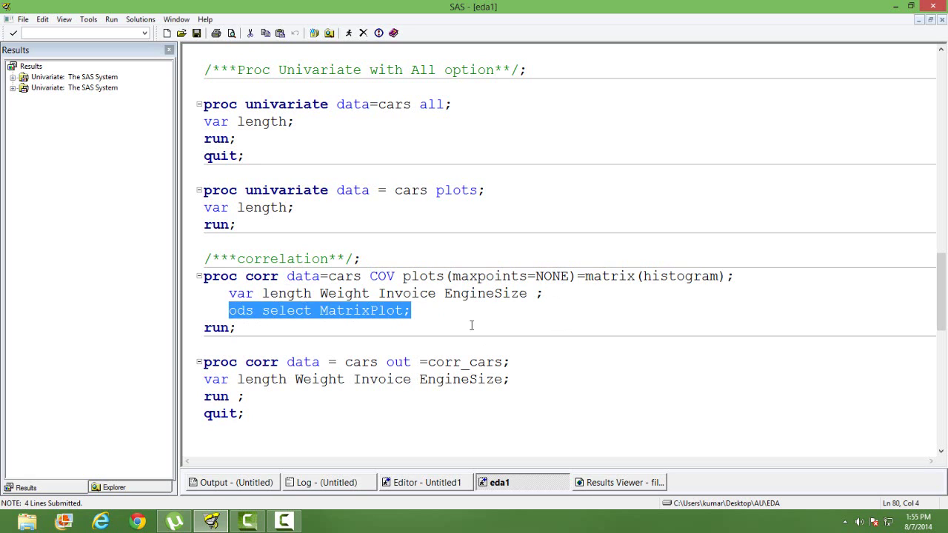
click(469, 325)
click(372, 275)
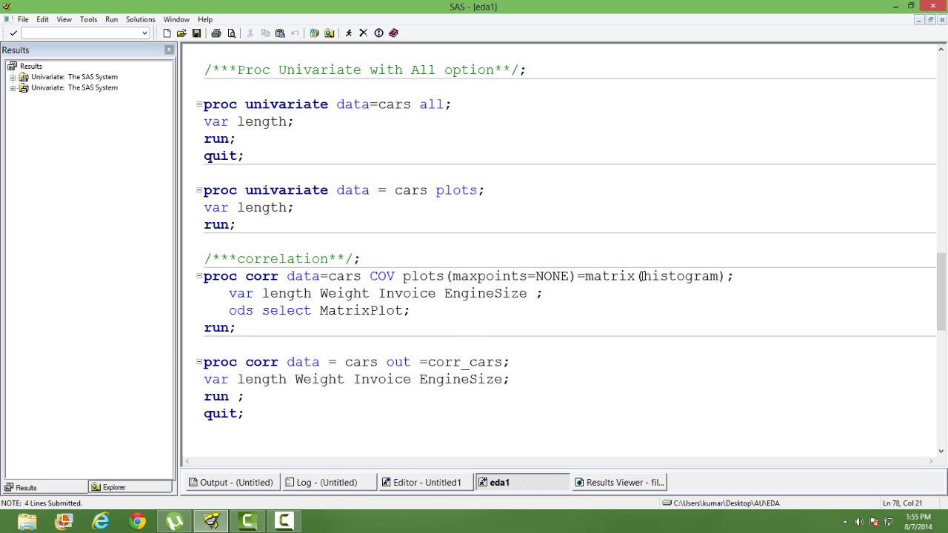
shift+click(726, 275)
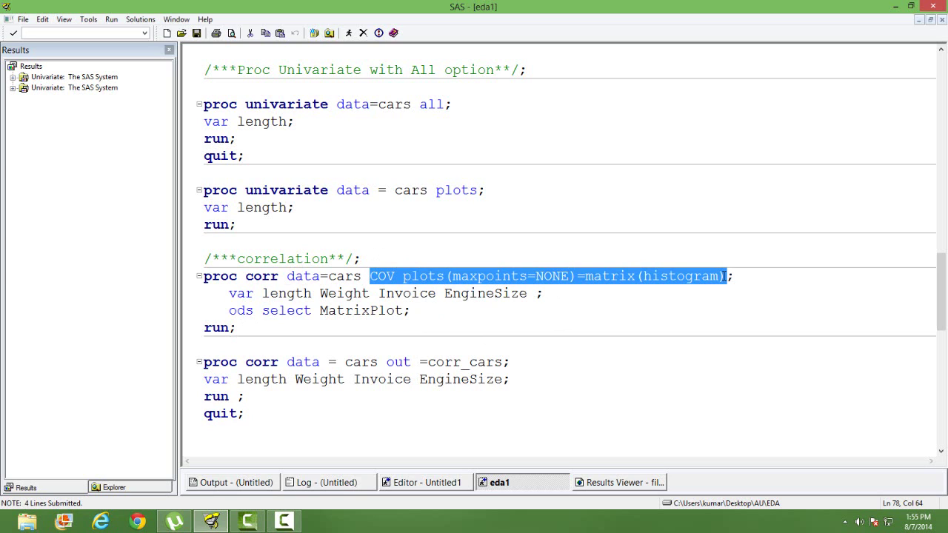
click(661, 364)
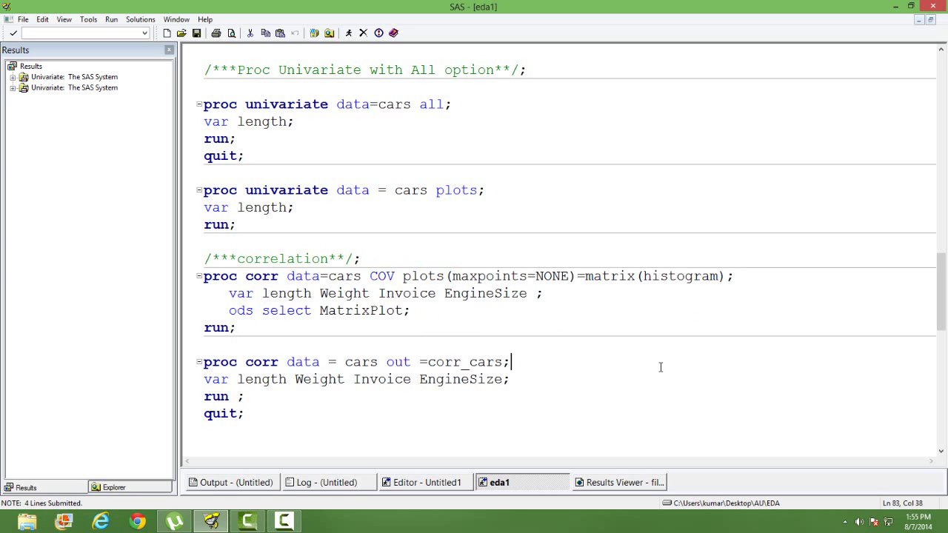
Try to run only the first PROC CORR block, including its COV and plots(maxpoints=NONE)=matrix(histogram) options
click(290, 340)
shift+click(209, 245)
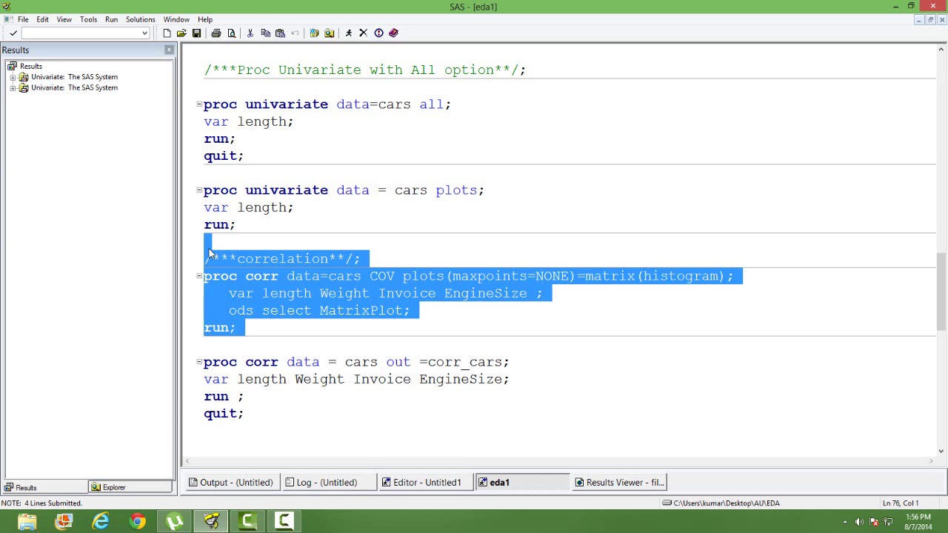
click(350, 34)
Read the log entries for the submitted PROC CORR block, starting from its first source line
click(324, 489)
click(323, 485)
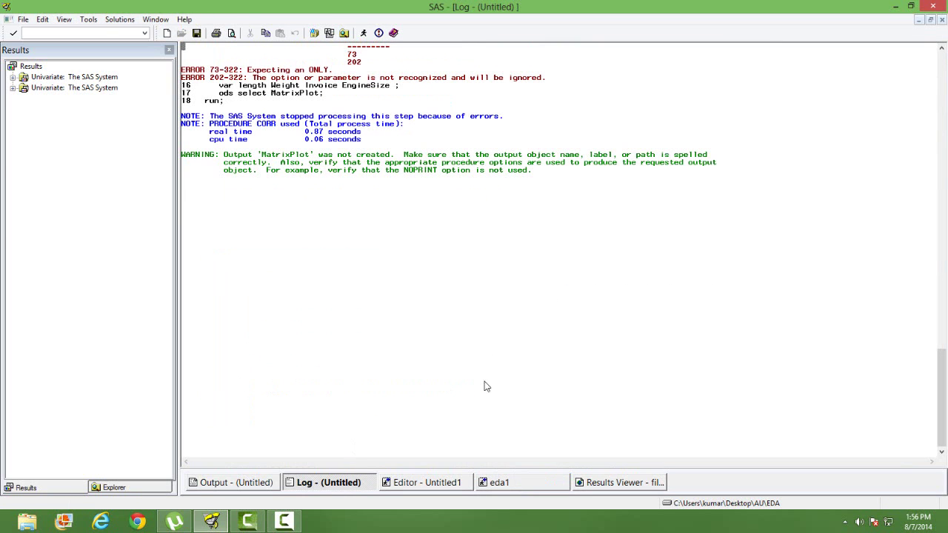
click(942, 49)
click(941, 50)
click(941, 49)
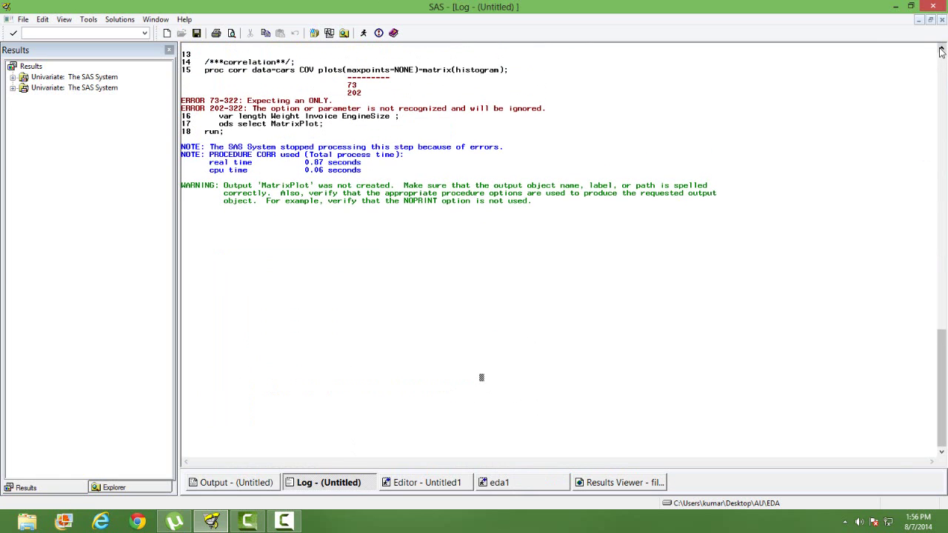
click(941, 50)
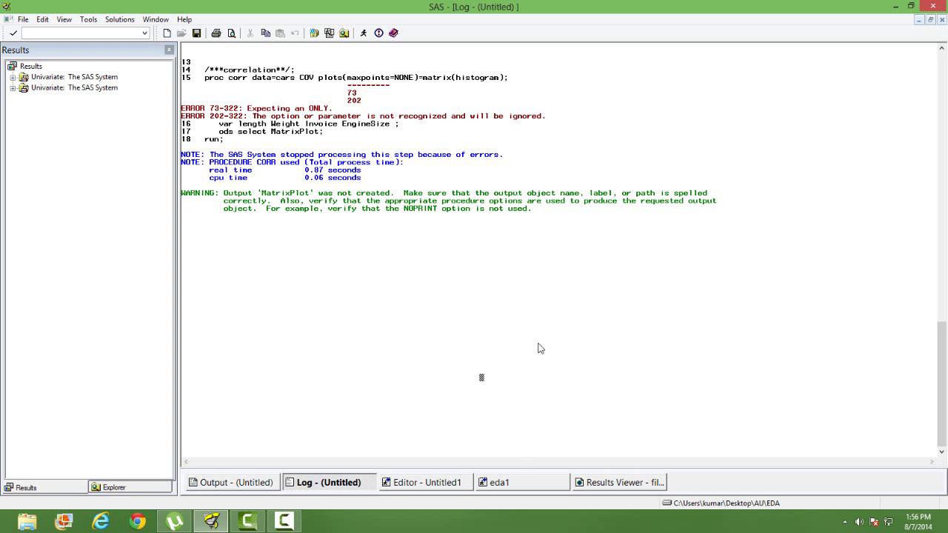
Return to eda1 and rewrite the maxpoints value in the first PROC CORR statement as lowercase none
click(511, 484)
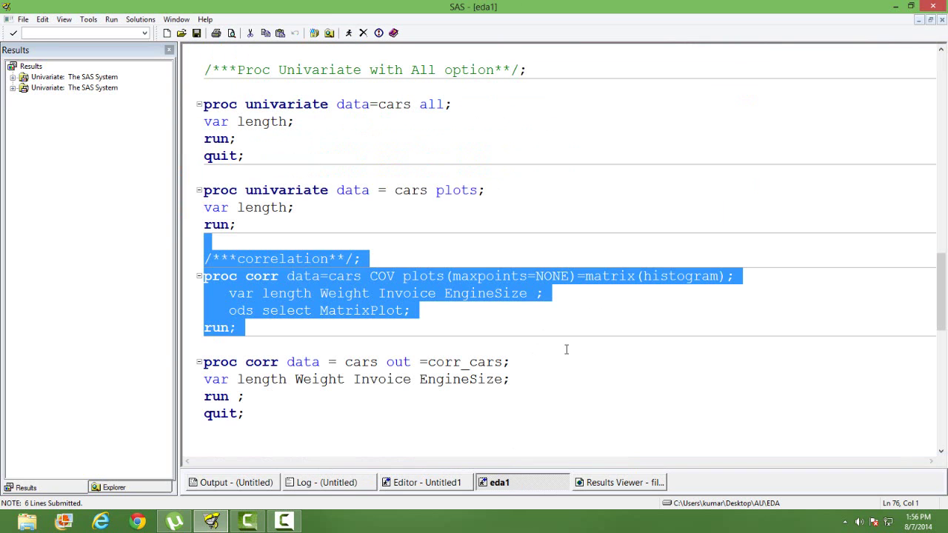
click(578, 330)
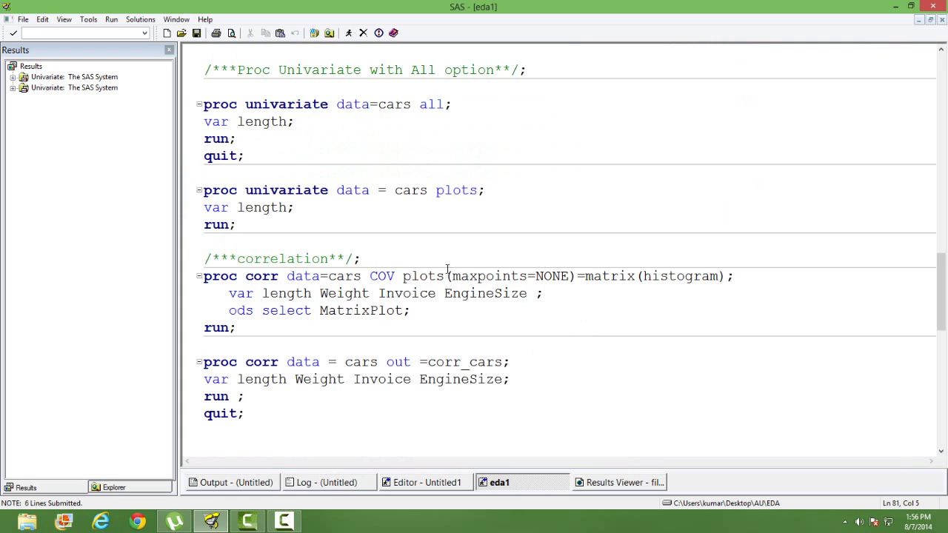
click(569, 274)
key(BackSpace)
key(BackSpace)
key(BackSpace)
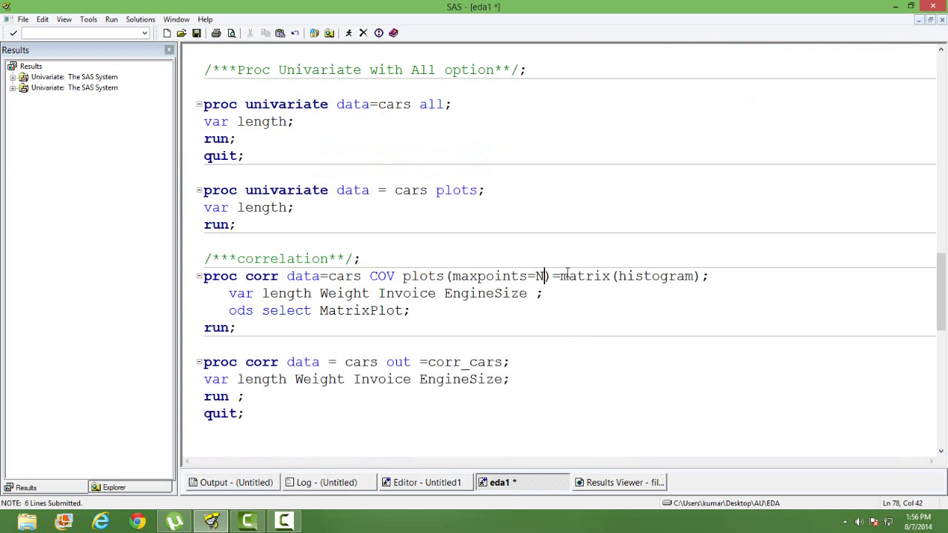
key(BackSpace)
text(none)
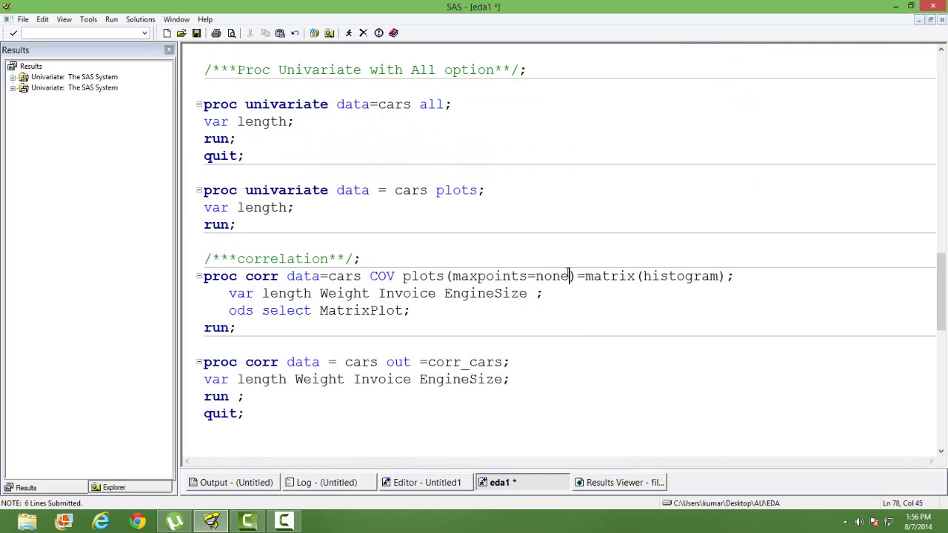
Insert the keyword only between plots and (maxpoints=none) in the first PROC CORR statement
key(Left)
key(Left)
key(Left)
key(Left)
key(Left)
key(Left)
key(Left)
key(Left)
key(Left)
key(Left)
key(Left)
key(Left)
key(Left)
key(Left)
text(only)
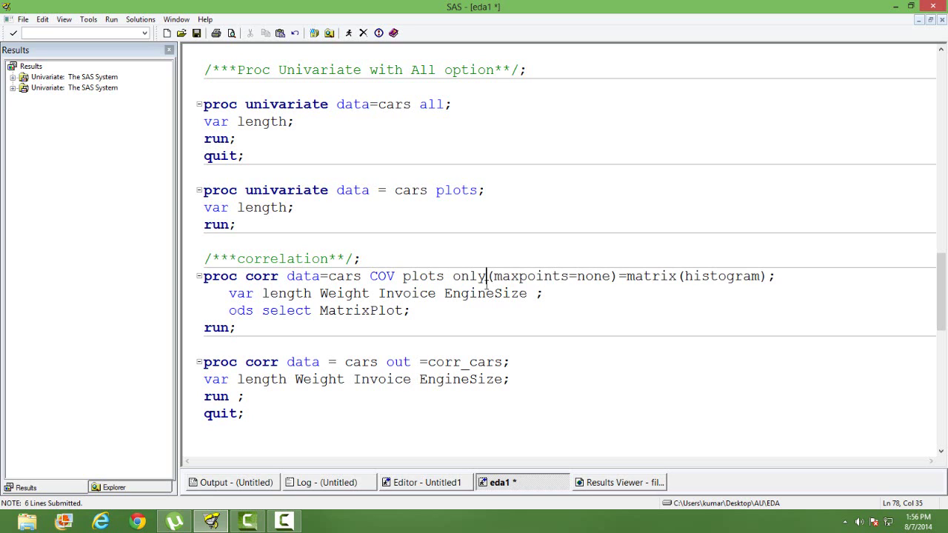
Copy plots only(maxpoints=none)=matrix(histogram) from the first PROC CORR statement and delete it there, keeping COV and the semicolon
click(403, 276)
drag(403, 276, 671, 276)
key(shift+Right)
key(shift+Right)
key(shift+Right)
key(shift+Right)
key(shift+Right)
key(shift+Right)
key(shift+Right)
key(shift+Right)
key(shift+Right)
key(shift+Right)
key(shift+Right)
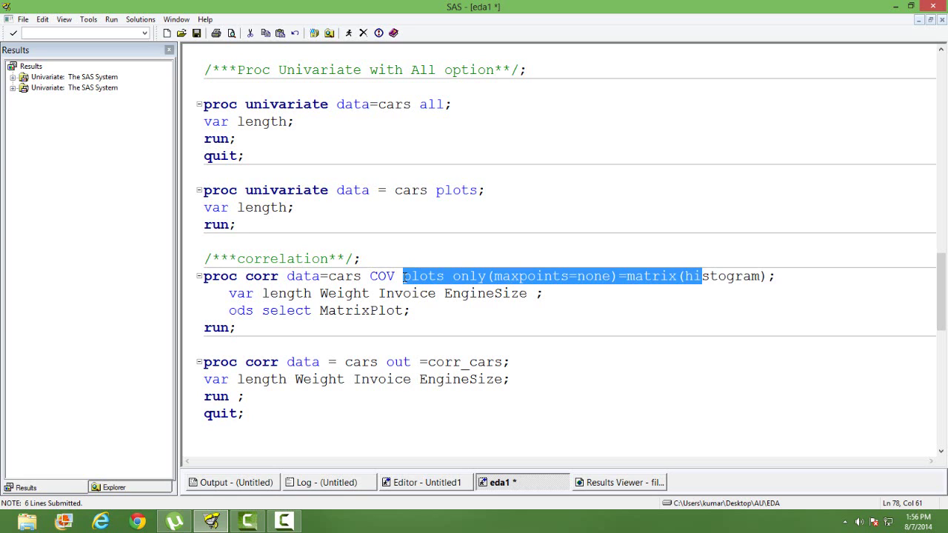
key(shift+Right)
key(shift+Right)
key(ctrl+c)
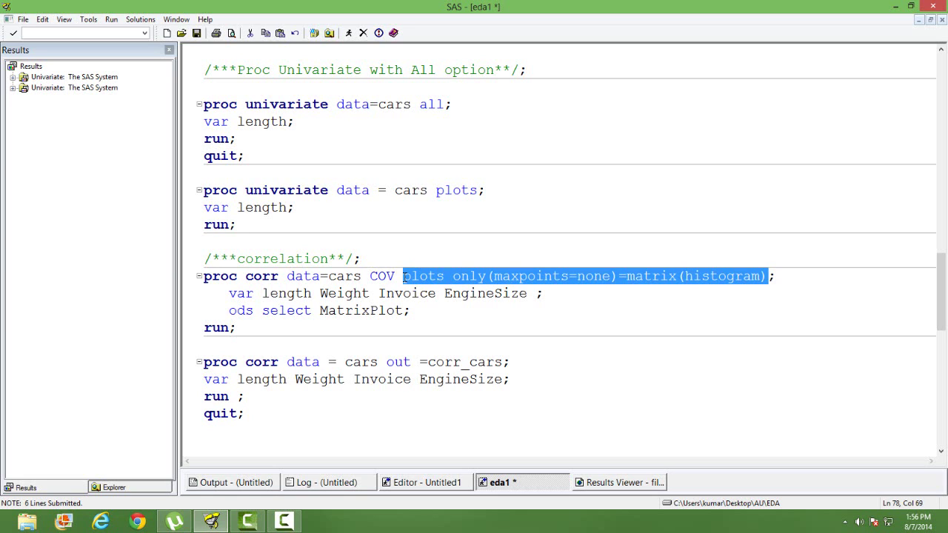
key(Delete)
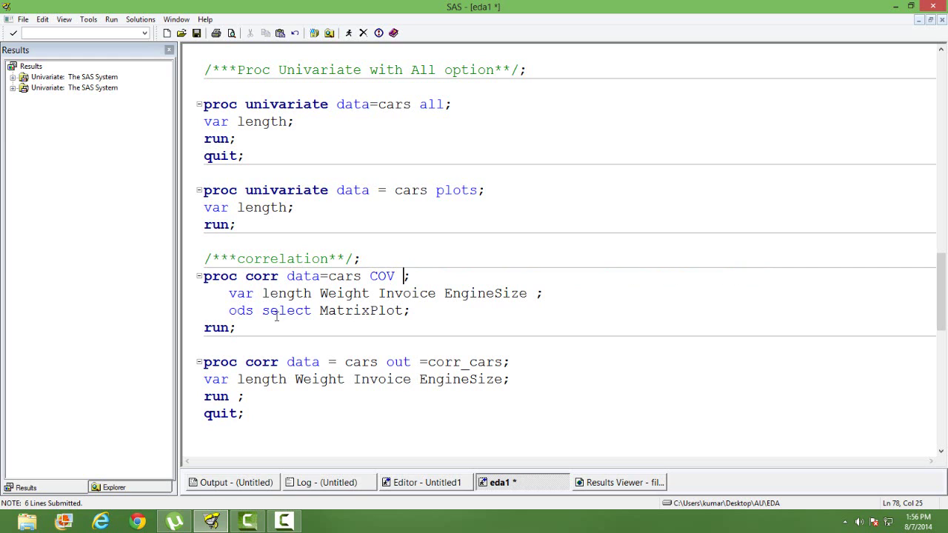
Try running the first PROC CORR block with COV and ods select MatrixPlot, and check the log
click(245, 329)
shift+click(202, 276)
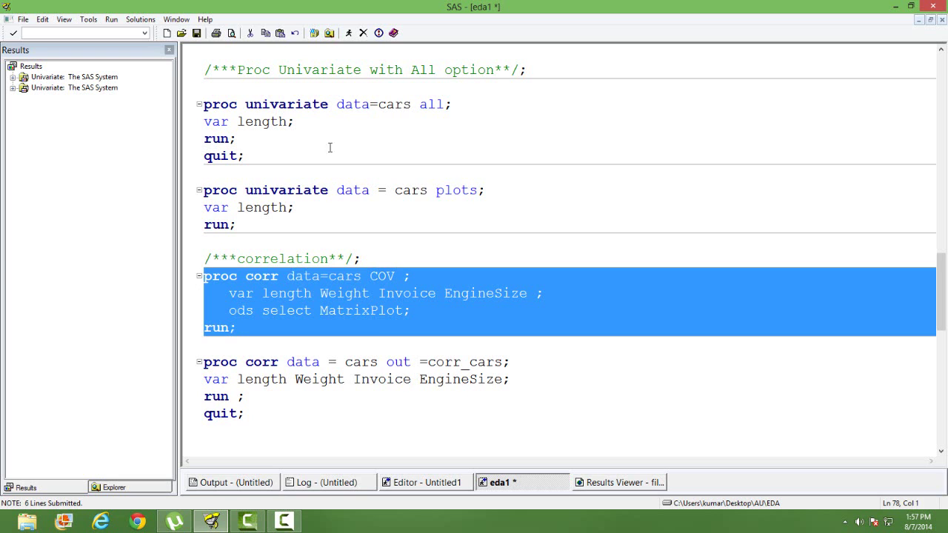
click(349, 33)
click(416, 310)
click(342, 483)
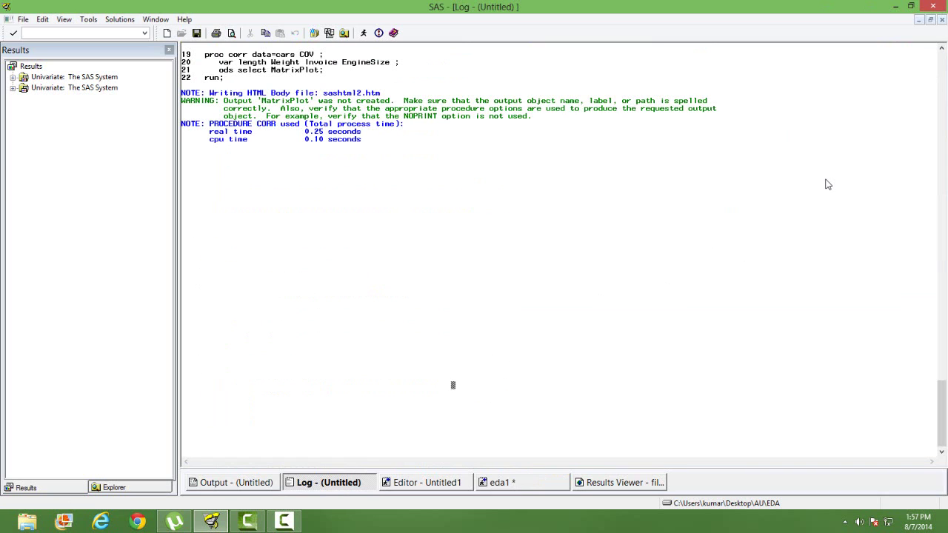
click(427, 482)
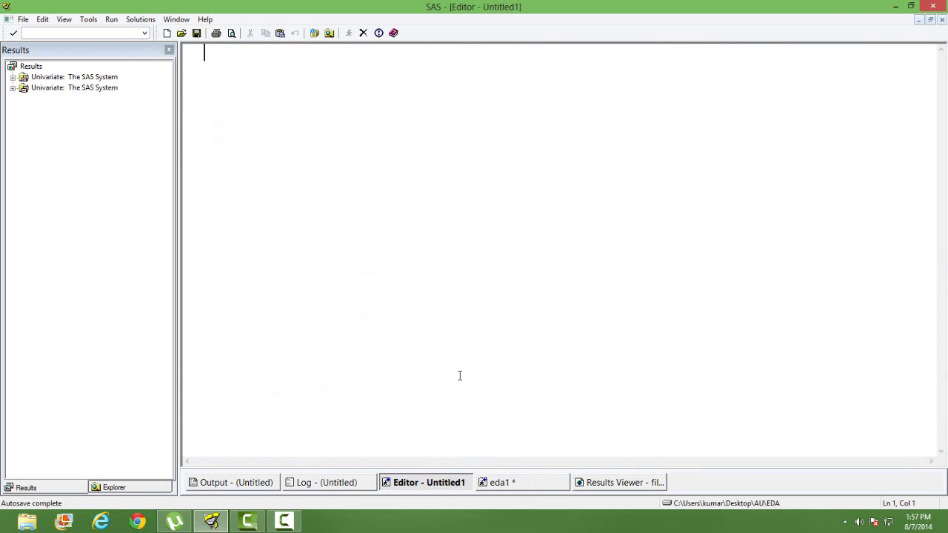
Paste the copied plots option on a separate line of eda1, below the quit statement of the second PROC CORR block
click(515, 484)
click(326, 436)
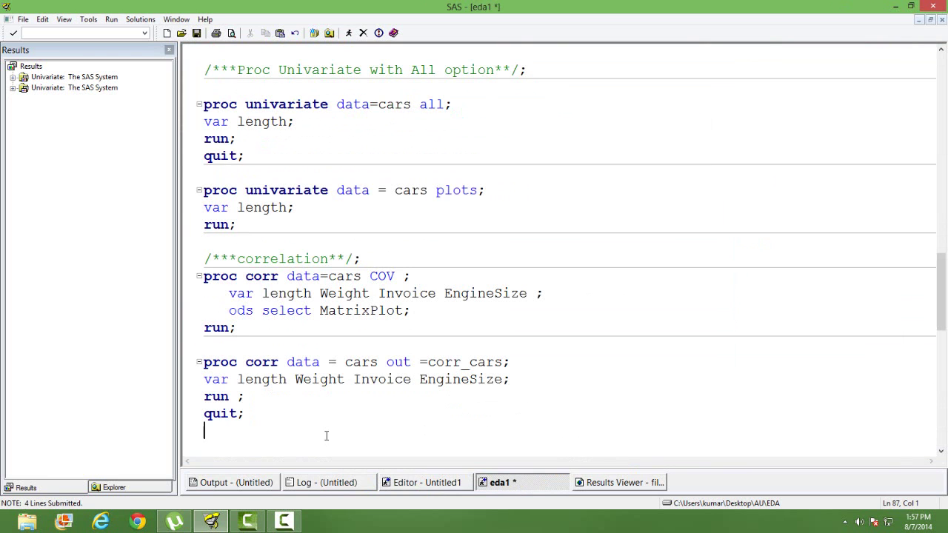
key(Return)
text(plots)
key(ctrl+v)
Move the ods select MatrixPlot; statement out of the first PROC CORR block to a new line under the pasted plots option
click(451, 311)
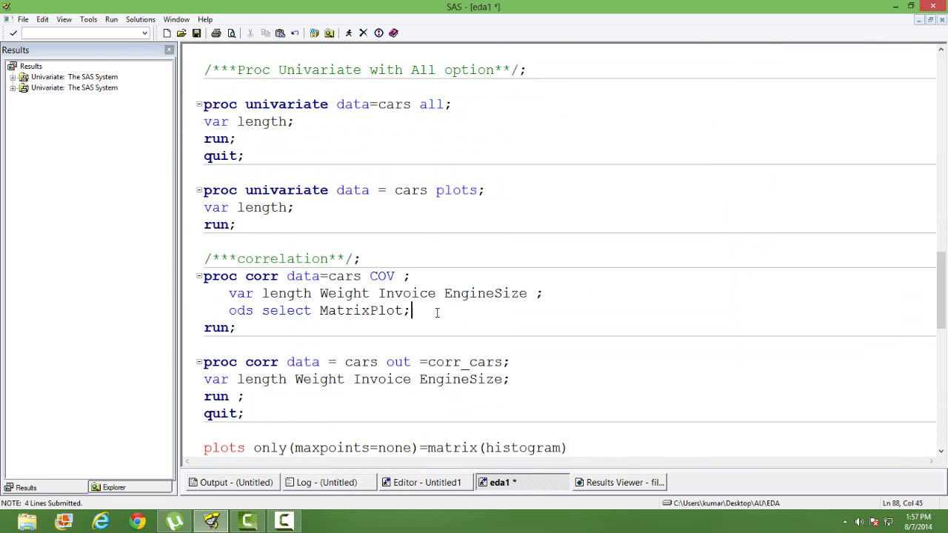
shift+click(228, 311)
key(ctrl+c)
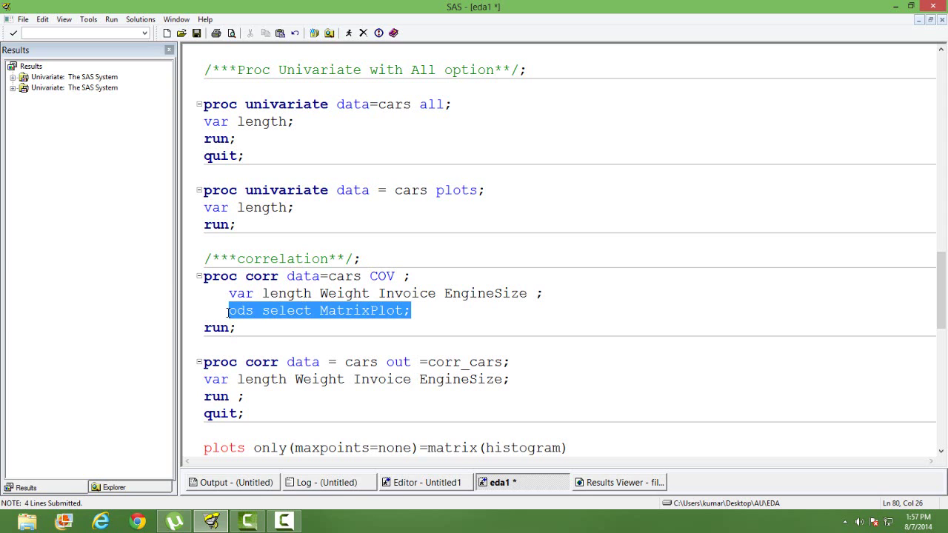
key(Delete)
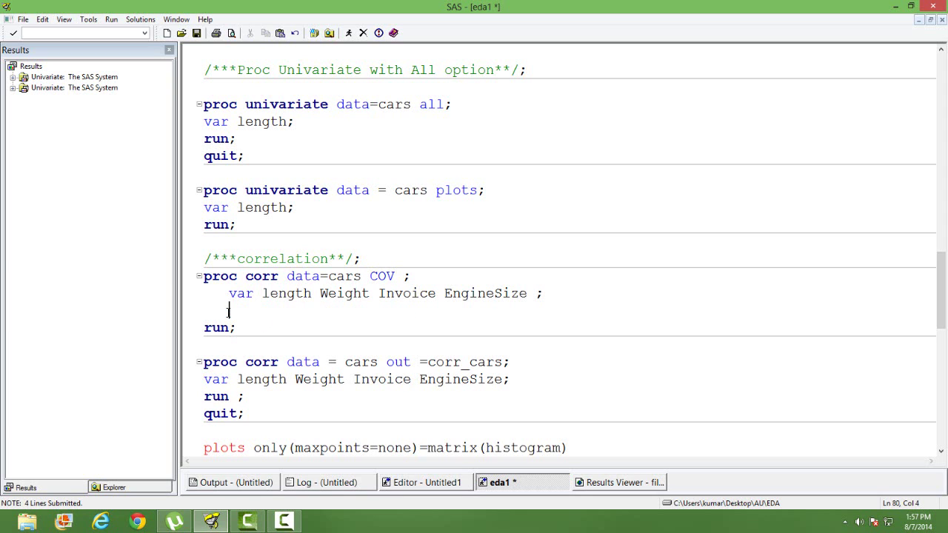
click(588, 450)
key(Return)
key(ctrl+v)
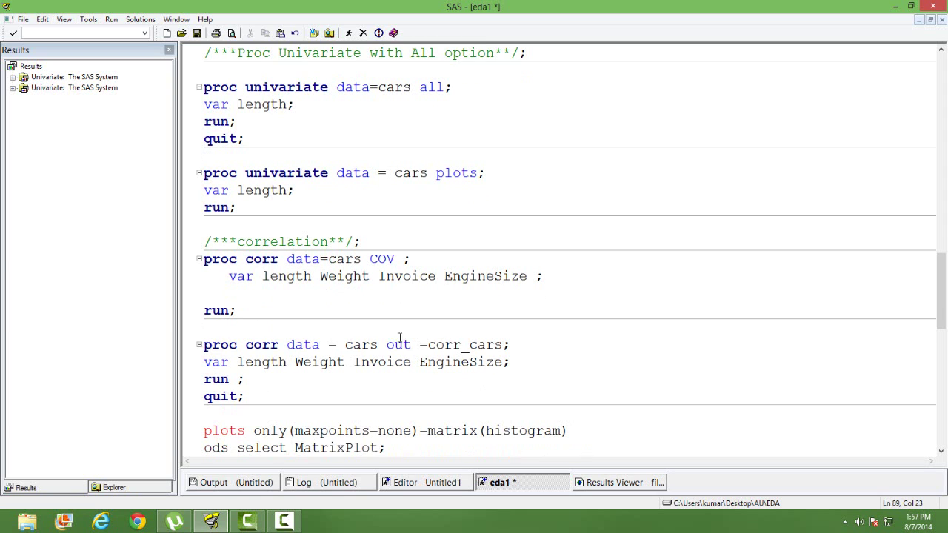
Run only the first PROC CORR block with the COV option on length, Weight, Invoice and EngineSize
click(262, 316)
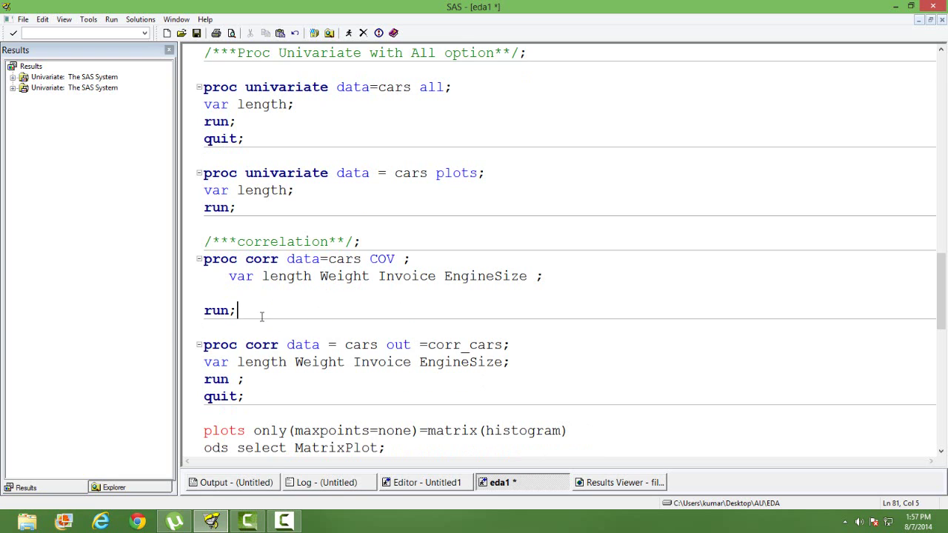
shift+click(206, 258)
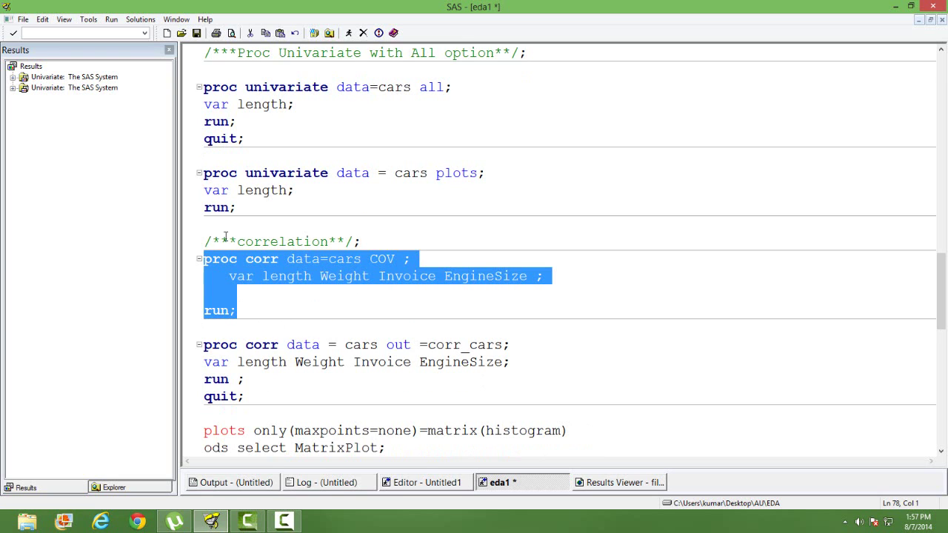
click(348, 33)
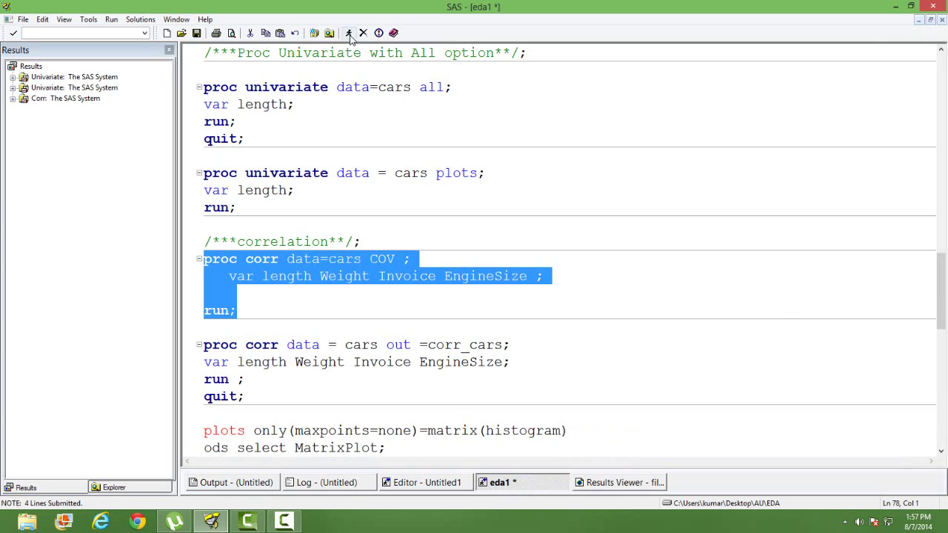
Review the covariance matrix, simple statistics and Pearson correlation tables in the results, and return to the eda1 program
click(591, 489)
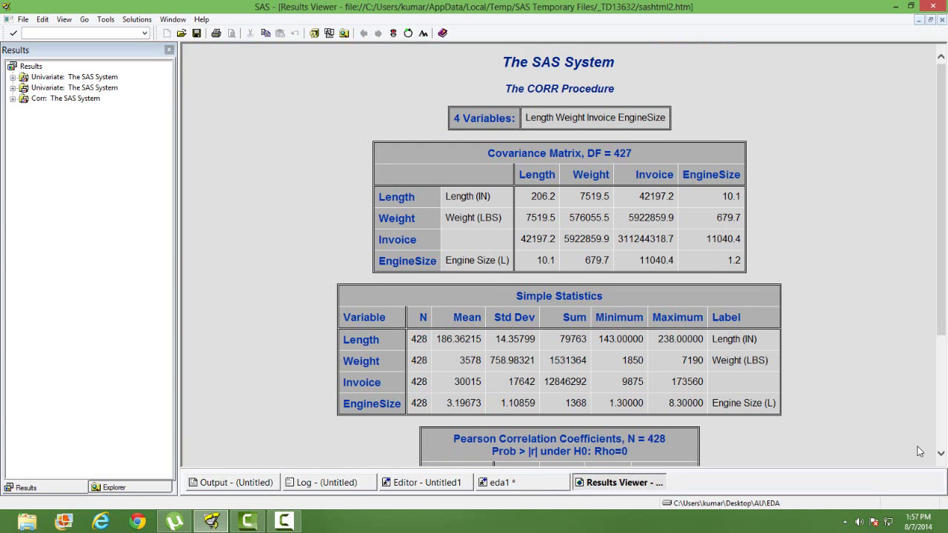
click(940, 457)
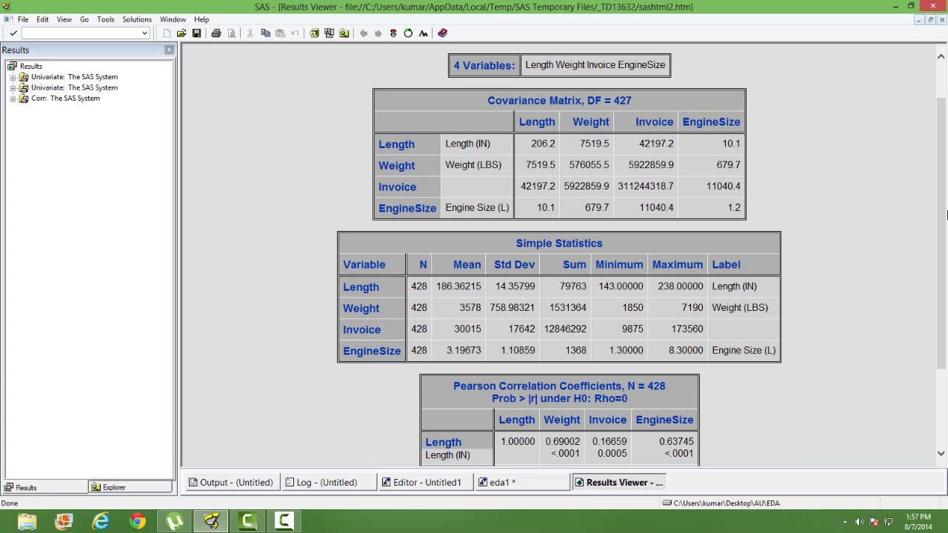
drag(939, 206, 939, 282)
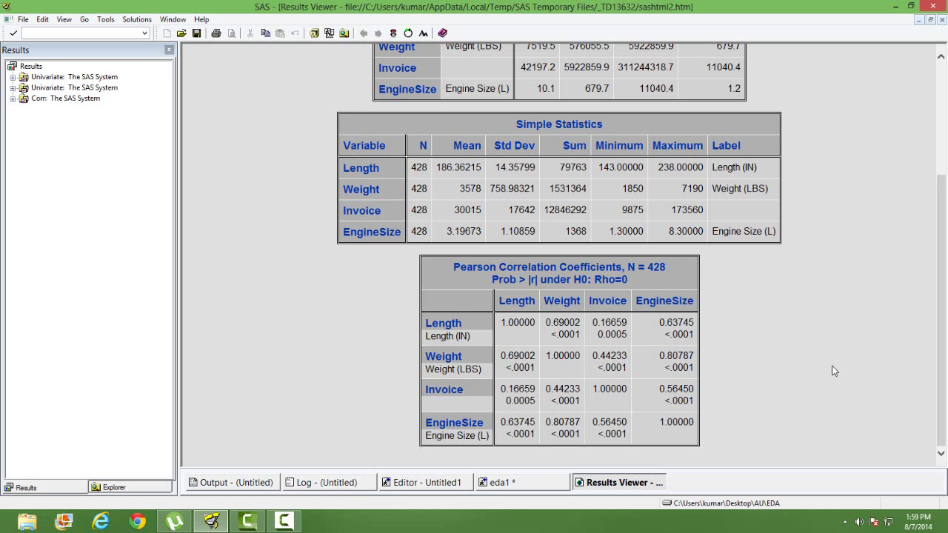
click(518, 485)
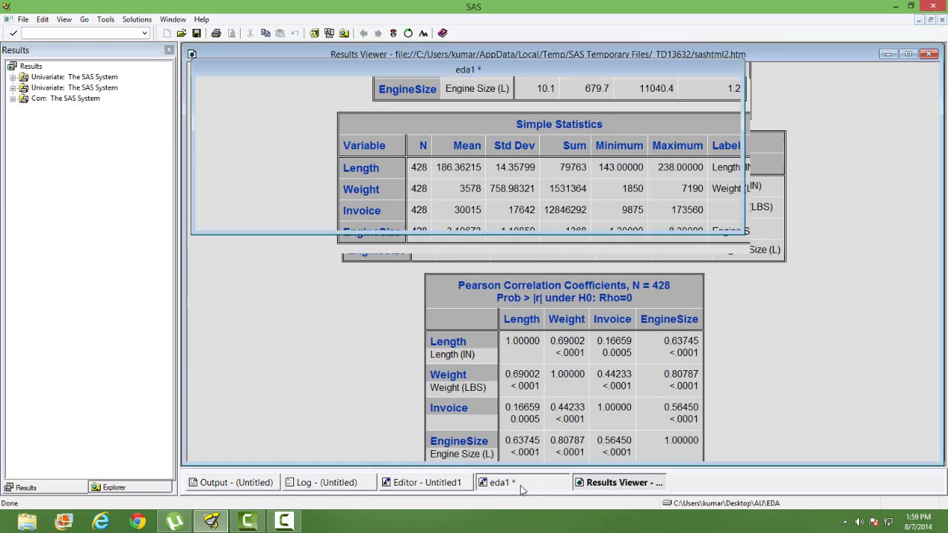
click(599, 400)
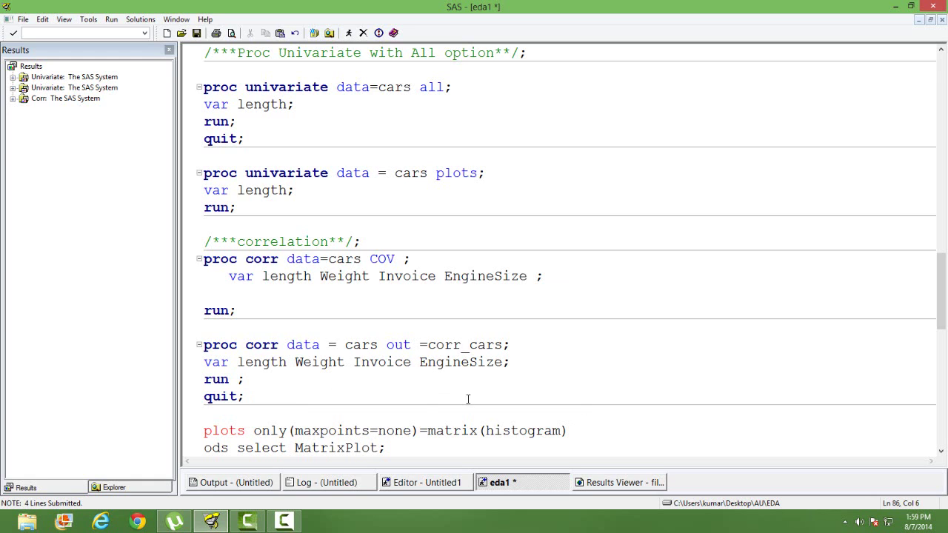
Run only the second PROC CORR block, which outputs the correlations of length, Weight, Invoice and EngineSize to corr_cars
double_click(458, 345)
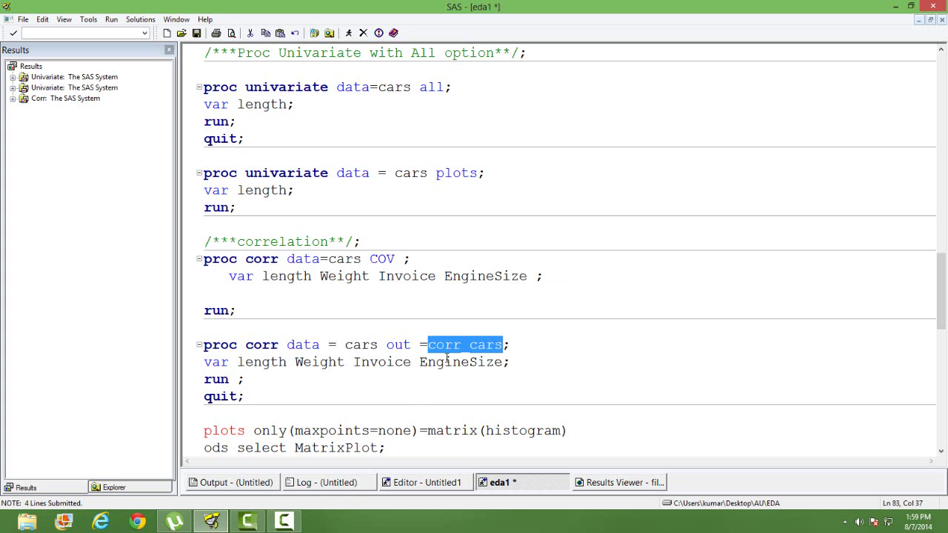
click(415, 410)
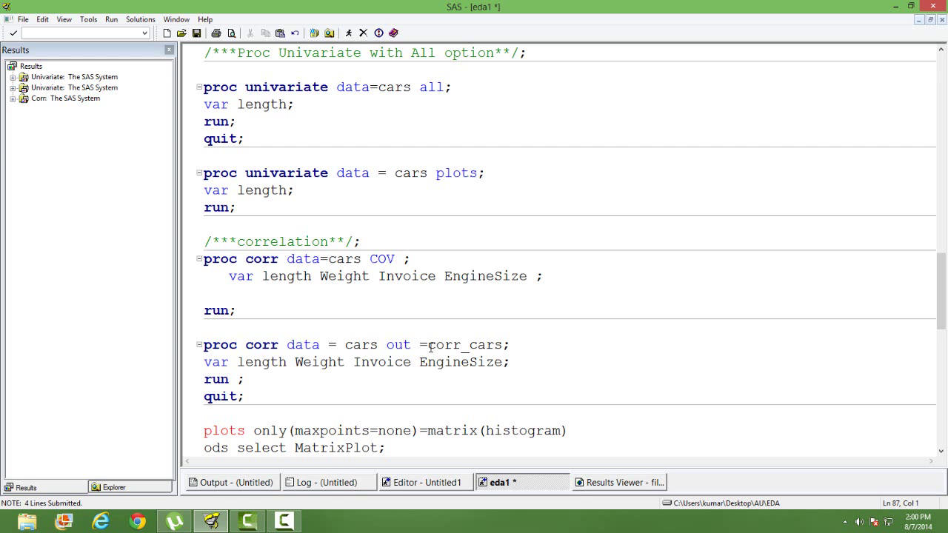
click(311, 385)
click(293, 397)
shift+click(213, 332)
click(347, 34)
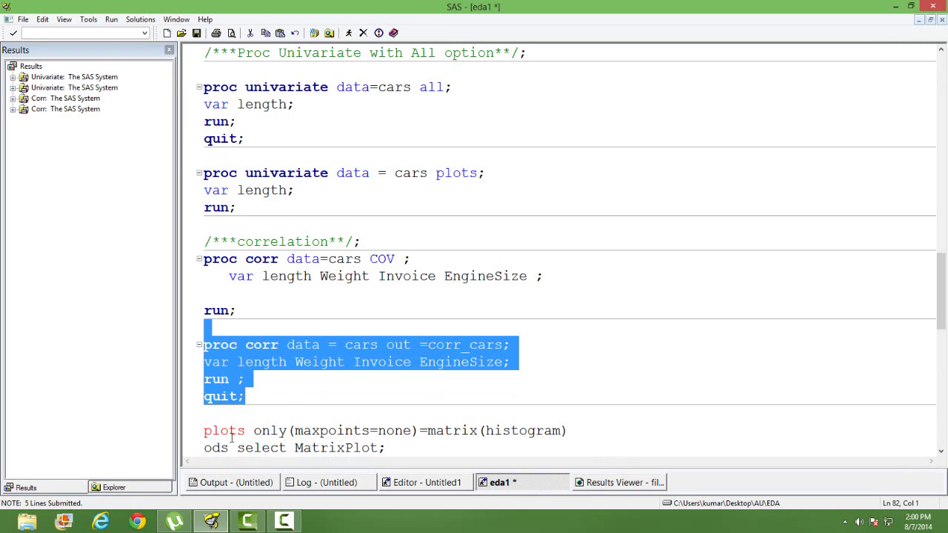
Open the Corr_cars table from the Work library to examine its statistics and correlations, and return to the eda1 program
click(153, 493)
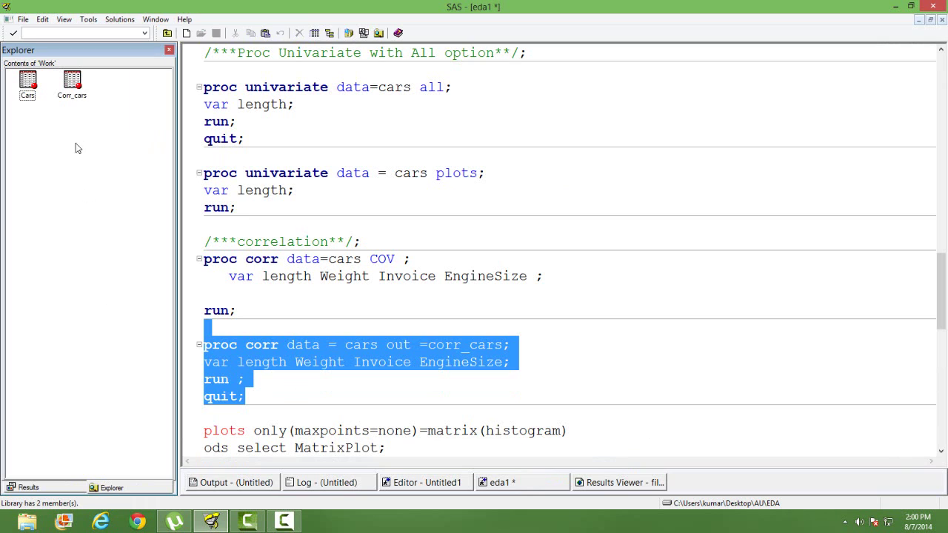
double_click(74, 89)
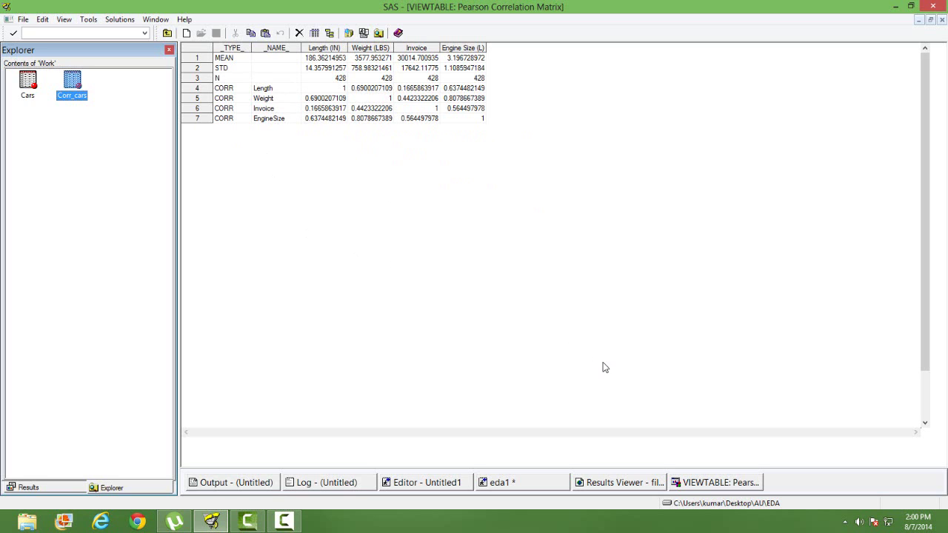
click(699, 489)
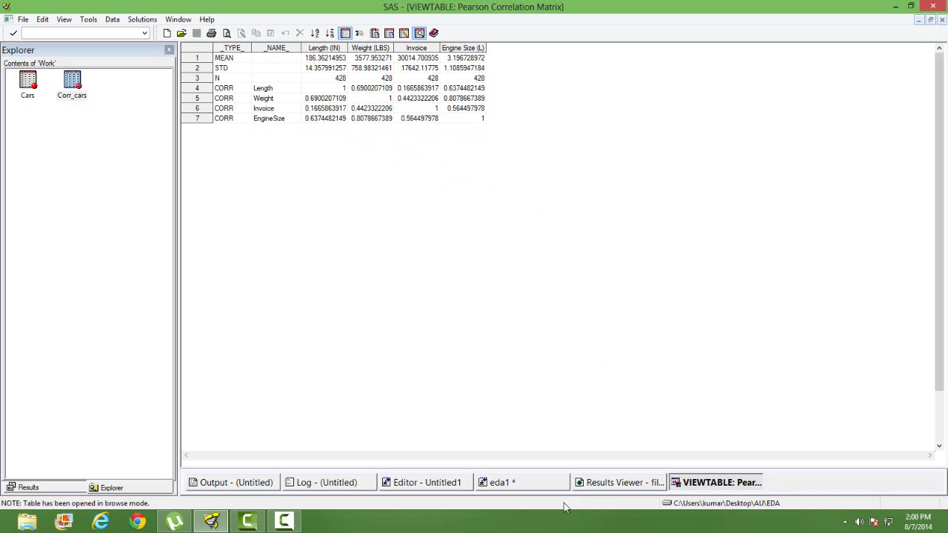
click(526, 488)
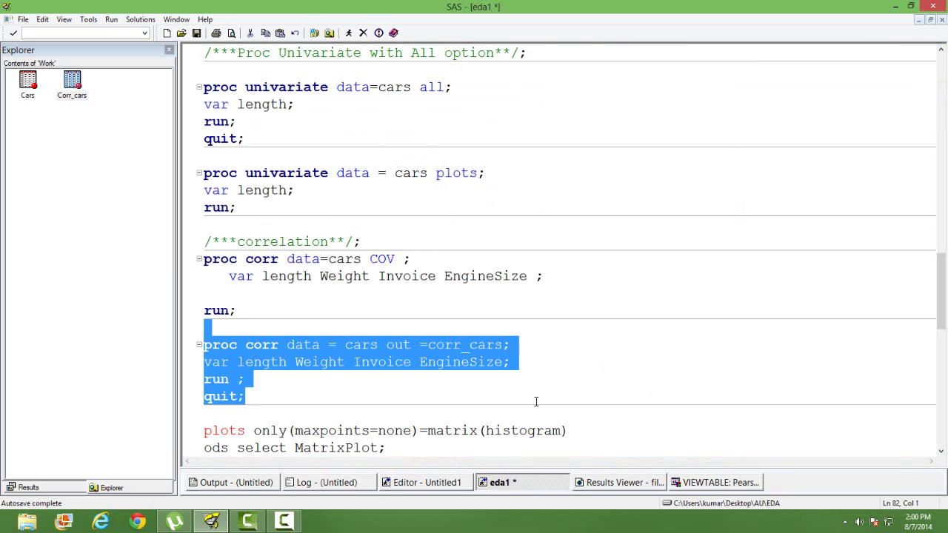
click(536, 401)
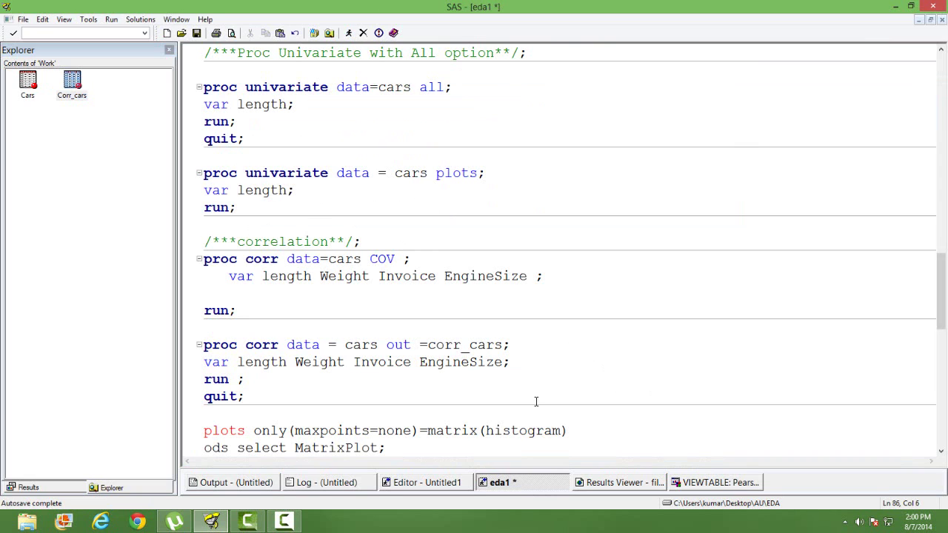
double_click(941, 451)
click(941, 451)
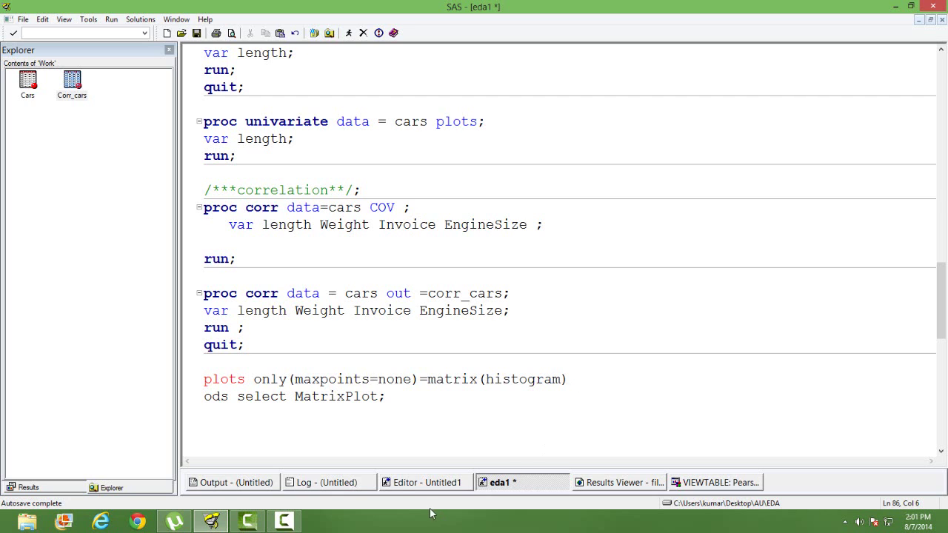
click(284, 522)
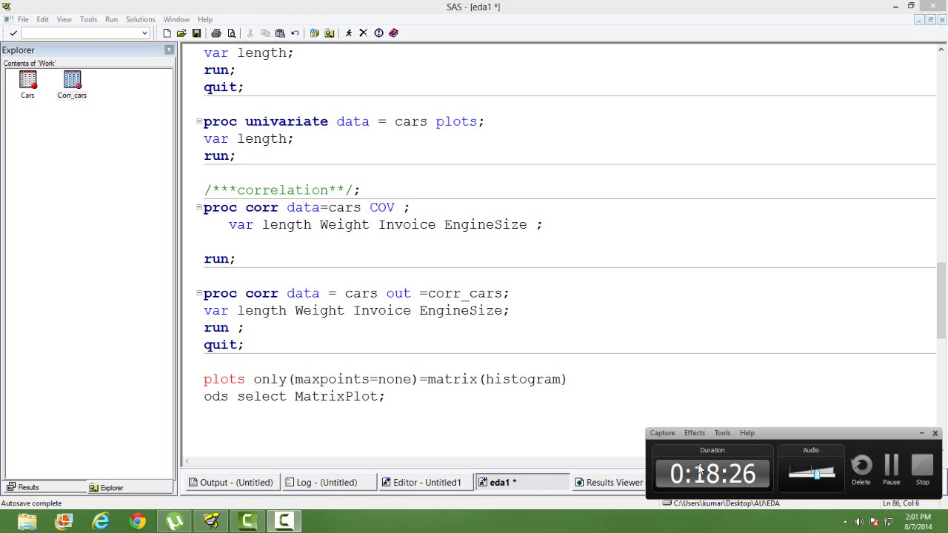